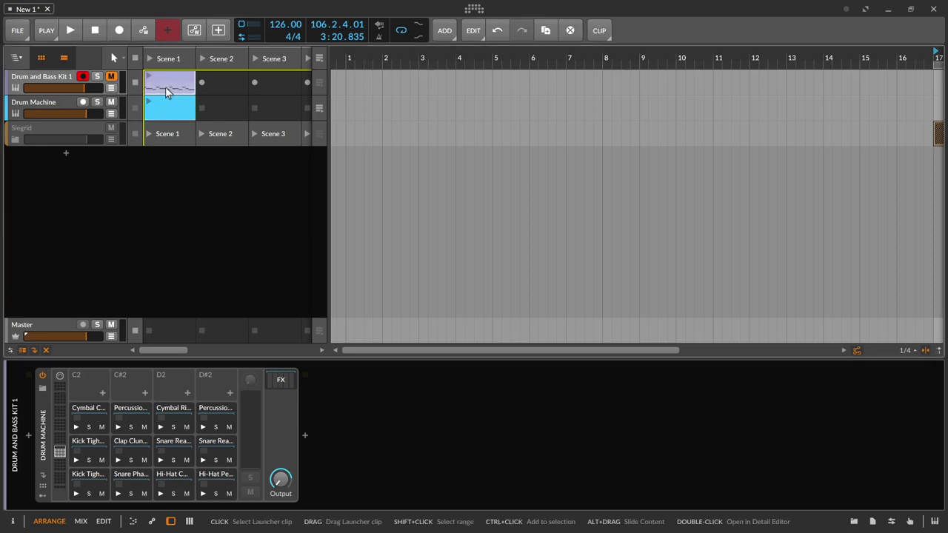
Examine the note pattern in the Drum and Bass Kit 1 clip of Scene 1, picking out its F0 notes
double_click(165, 87)
scroll(364, 211, "down", 3)
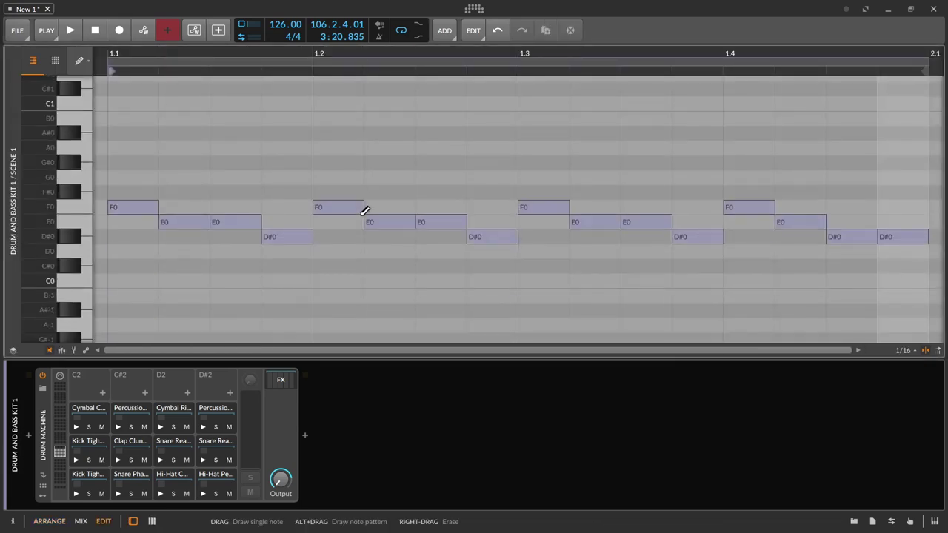
key("1")
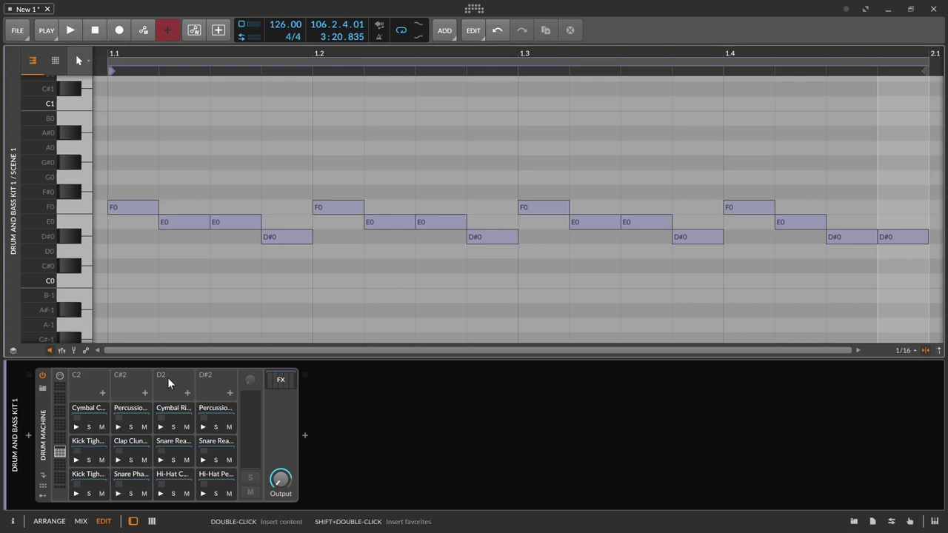
left_click(75, 202)
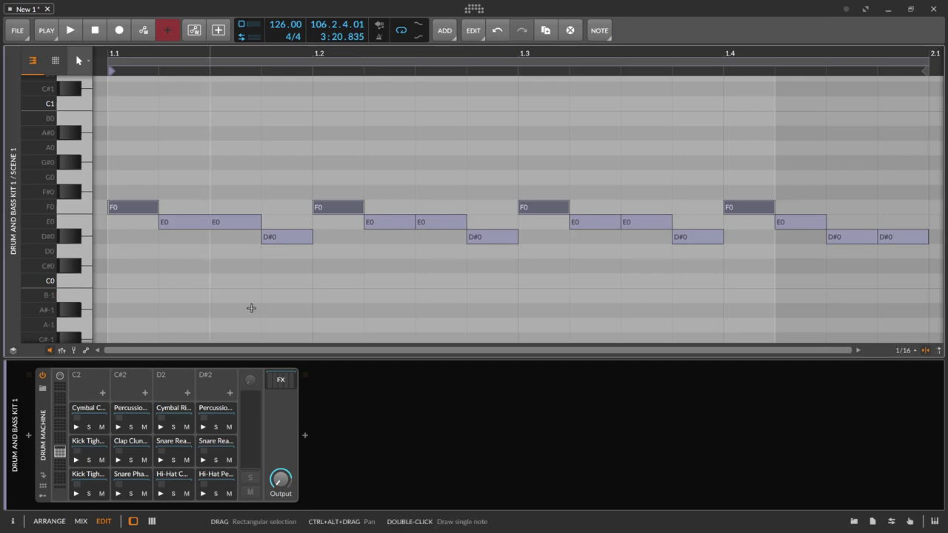
left_click(223, 206)
key("alt+1")
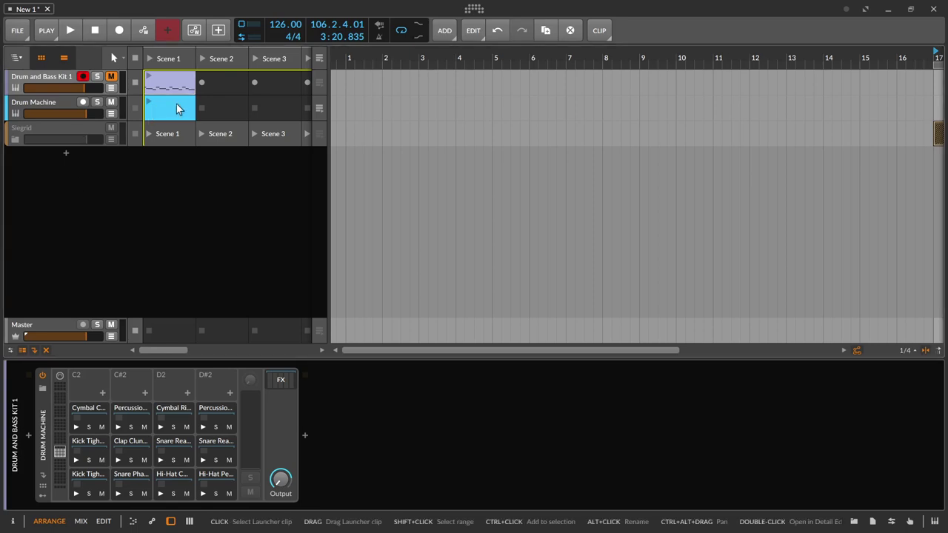
Duplicate the Drum Machine track's Hat 1 chain onto its F#1, A#1 and D2 pads
left_click(48, 101)
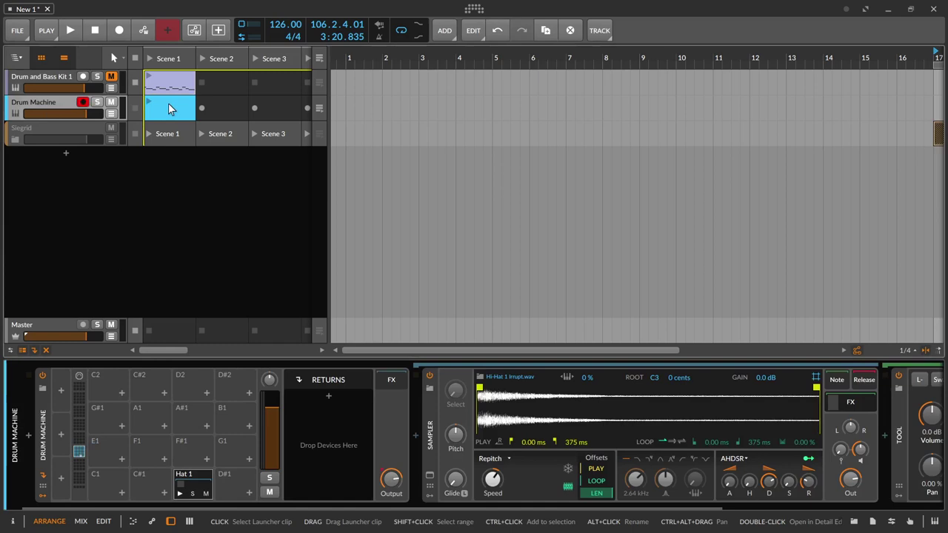
left_click(168, 105)
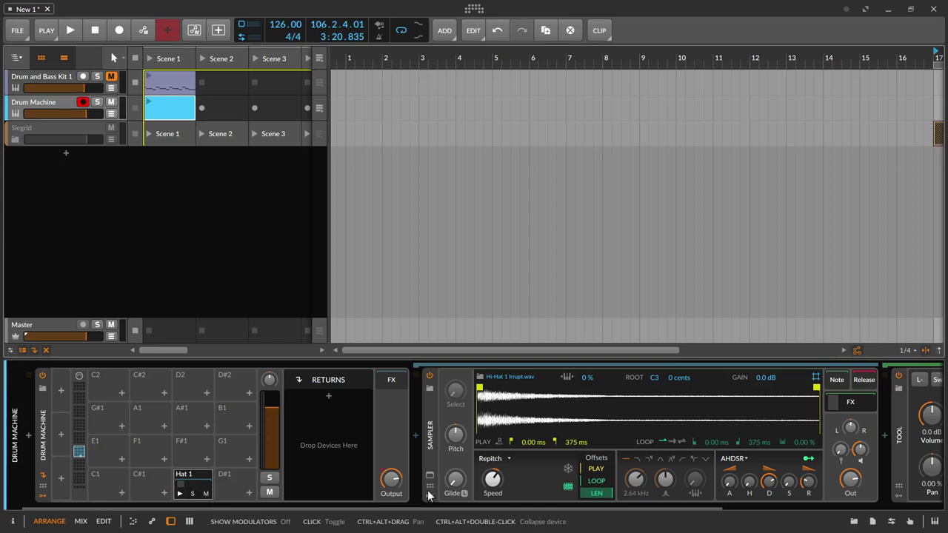
left_click_drag(353, 507, 533, 493)
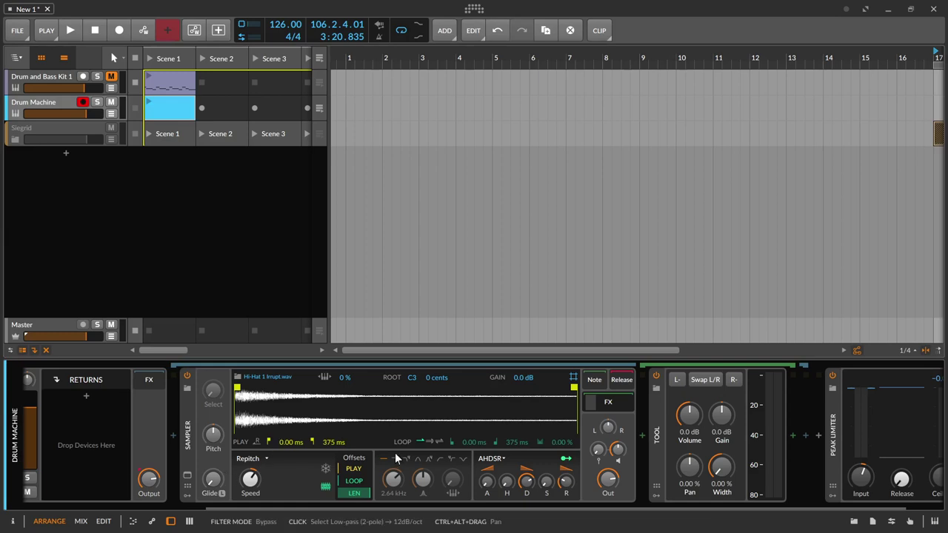
scroll(397, 444, "left", 5)
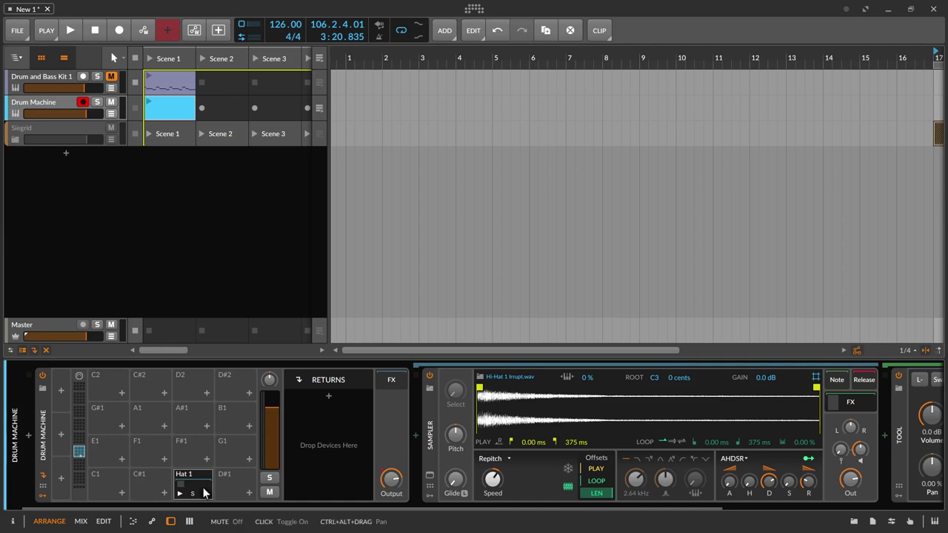
left_click_drag(199, 481, 201, 380)
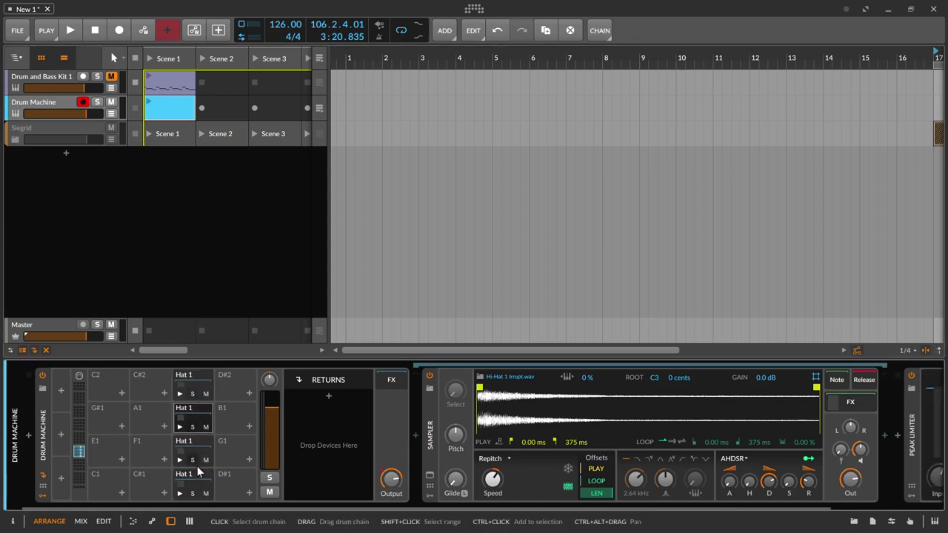
Rename the three duplicated drum chains Hat 2 on F#1, Hat 3 on A#1 and Hat 4 on D2
left_click(198, 445)
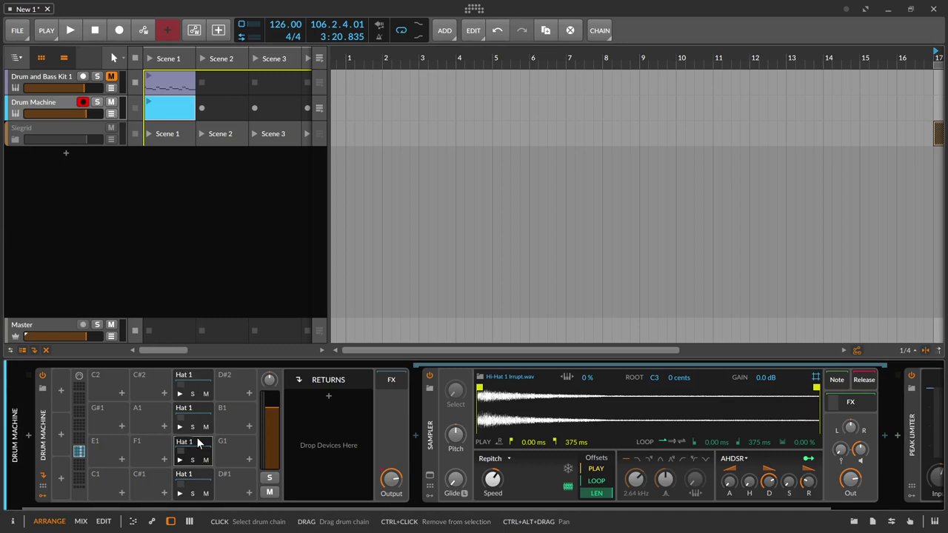
type("2")
key("Return")
key("Up")
key("ctrl+r")
key("Right")
type("3")
key("Return")
key("Up")
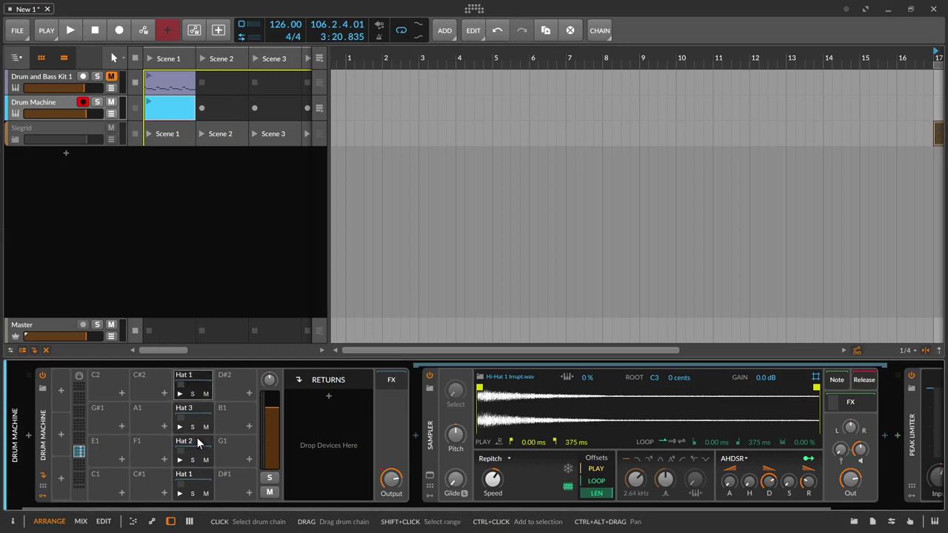
key("ctrl+r")
key("Right")
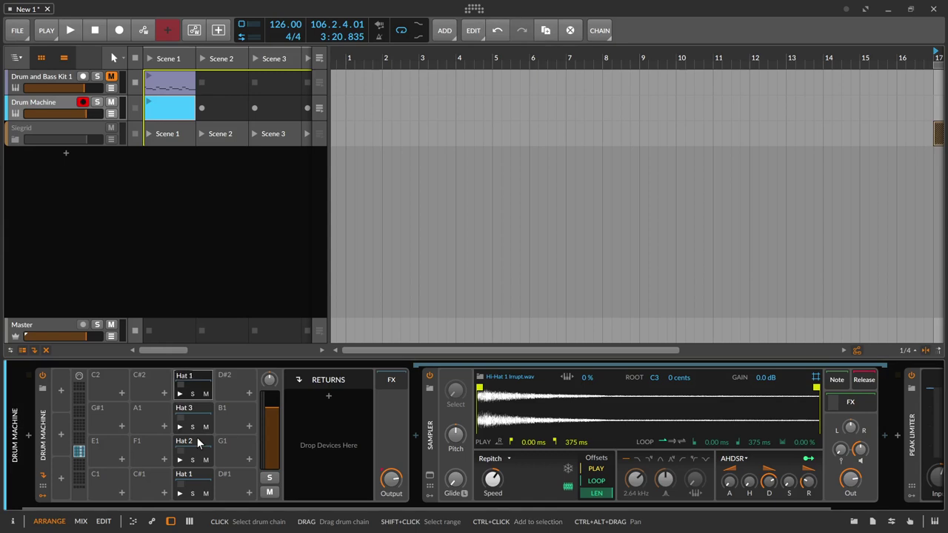
key("Return")
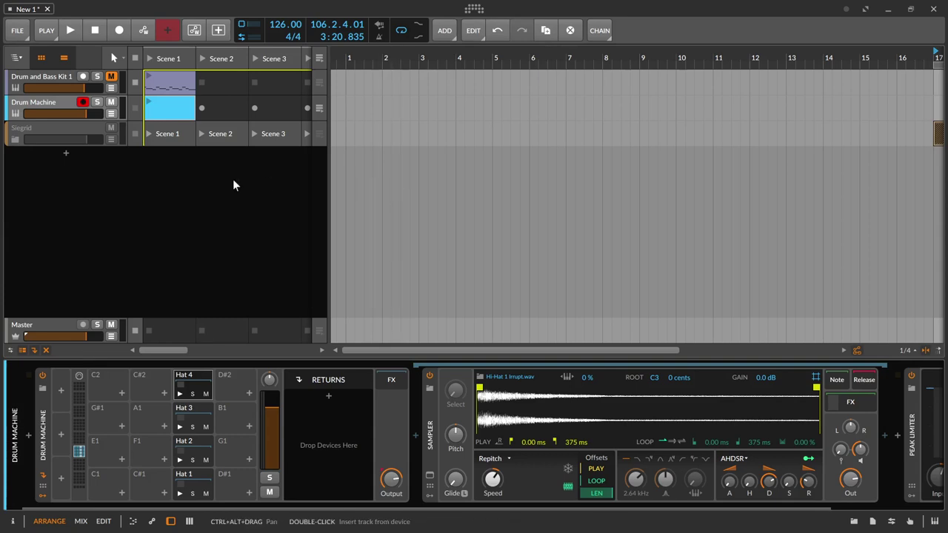
Open the Drum Machine clip in Scene 1 and draw 1/16 Hat 1 notes on beats 1.1, 1.2, 1.3 and 1.4
left_click(169, 112)
double_click(170, 112)
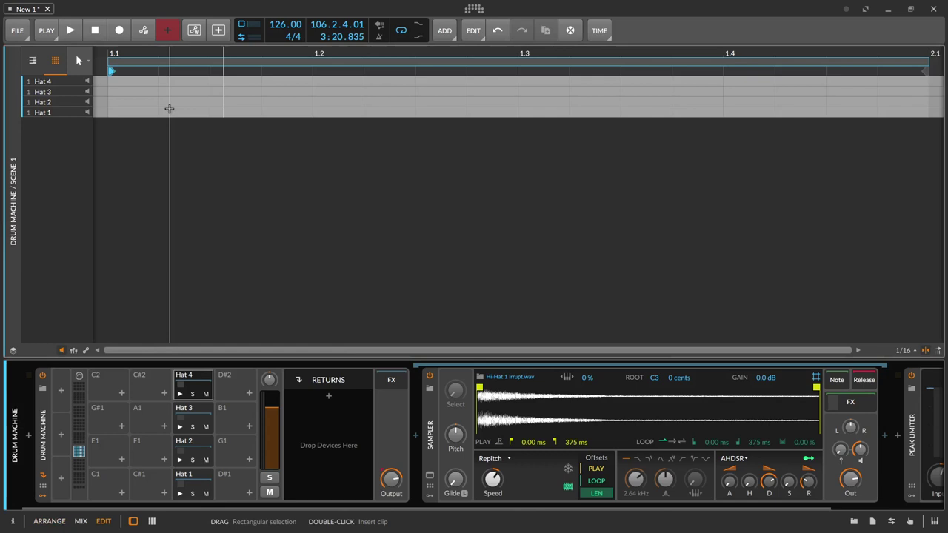
key("2")
left_click(126, 111)
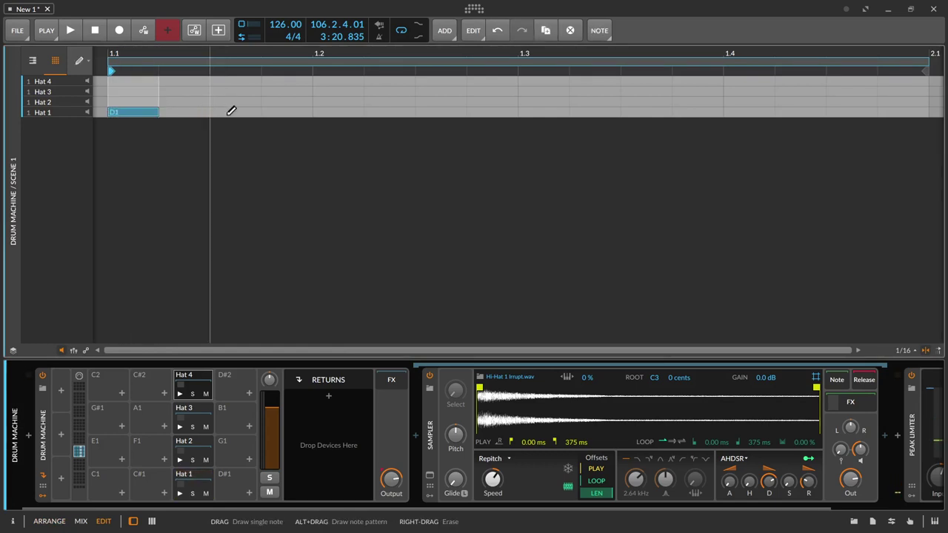
left_click(228, 112)
left_click_drag(243, 112, 345, 117)
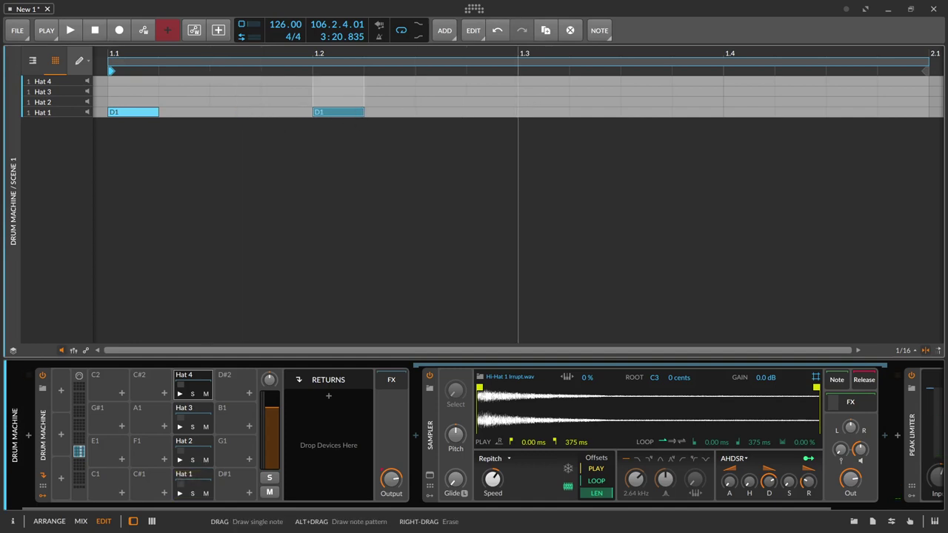
left_click(535, 112)
left_click(748, 109)
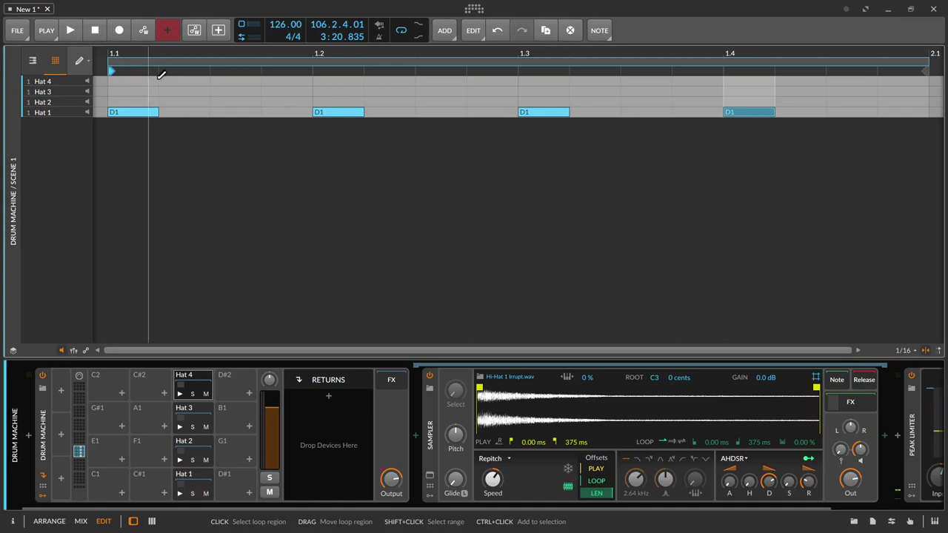
In each of the first two beats, draw a Hat 2 note on the second sixteenth and Hat 3 notes on the third and fourth
left_click(171, 103)
left_click(231, 91)
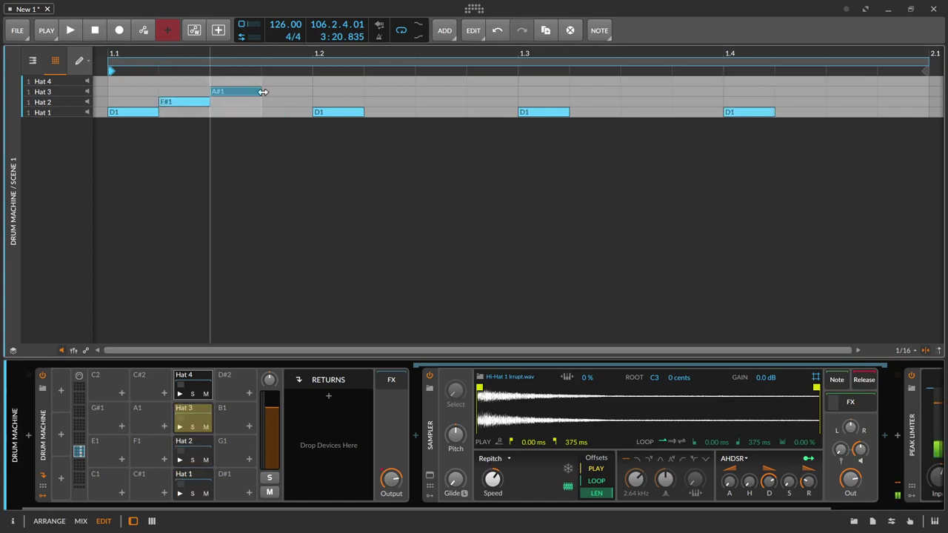
left_click(284, 92)
left_click(382, 102)
left_click(422, 91)
left_click(494, 91)
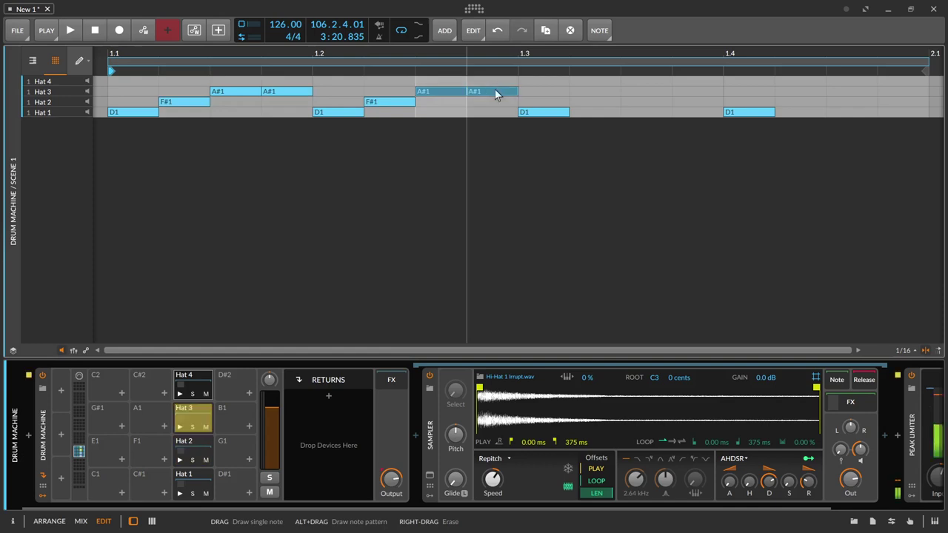
Fill the sixteenths after Hat 1 with Hat 2, Hat 3, Hat 3 in beat 1.3 and Hat 2, Hat 2, Hat 3 in beat 1.4
left_click(601, 102)
left_click(662, 91)
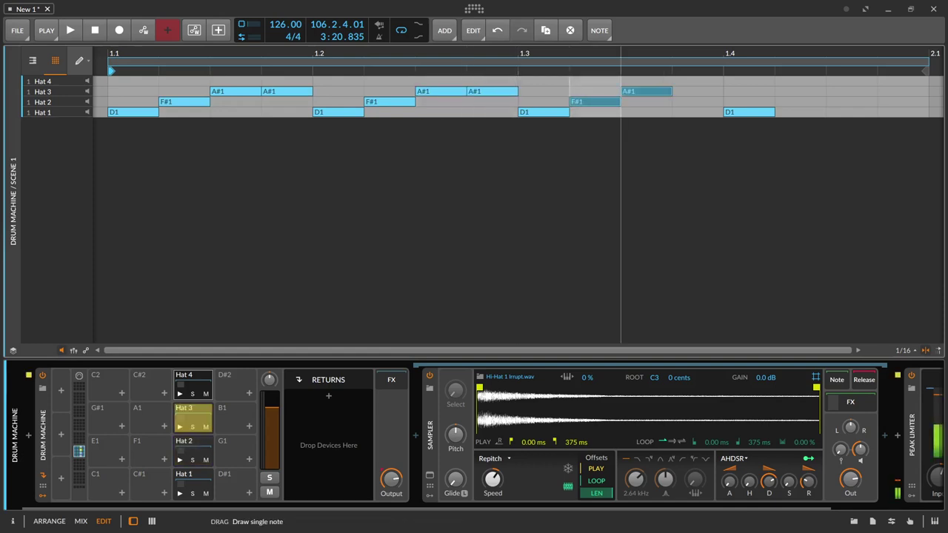
left_click(705, 91)
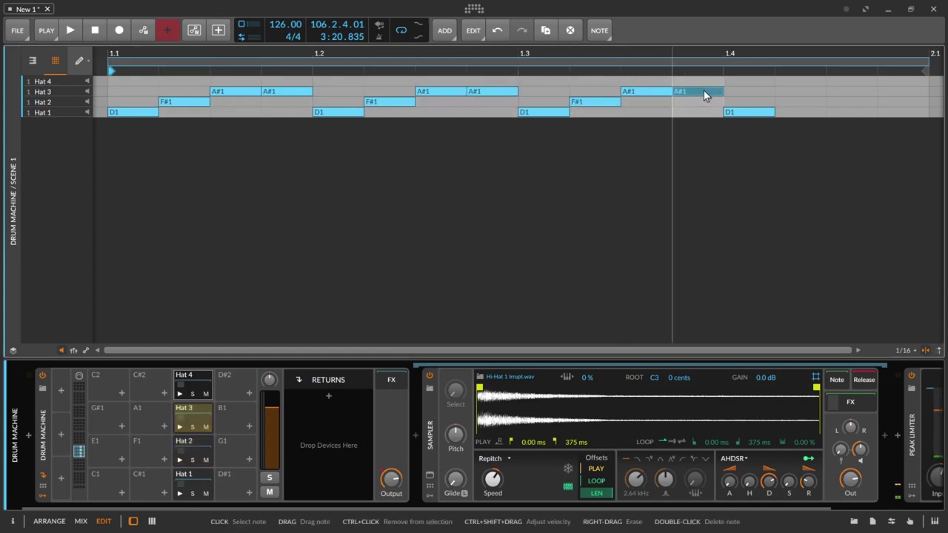
left_click(798, 101)
left_click(852, 101)
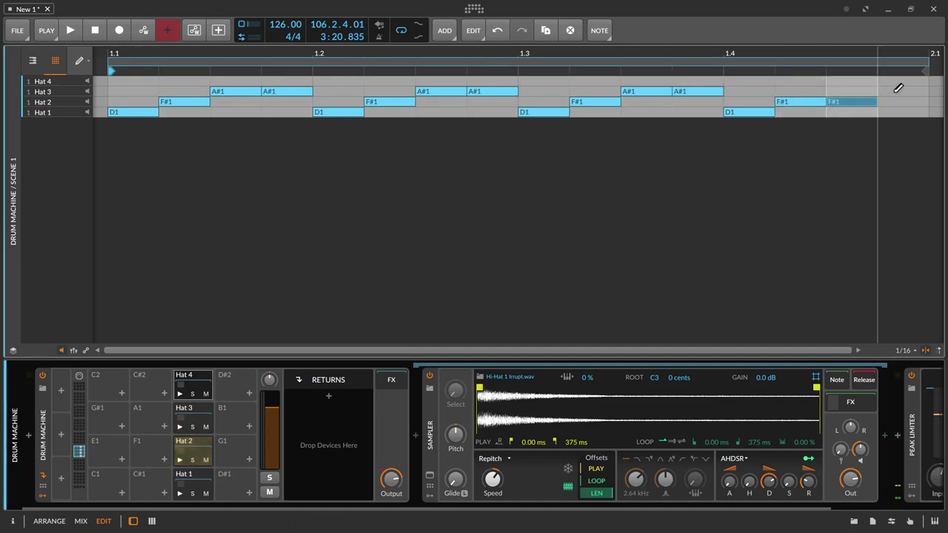
left_click(895, 91)
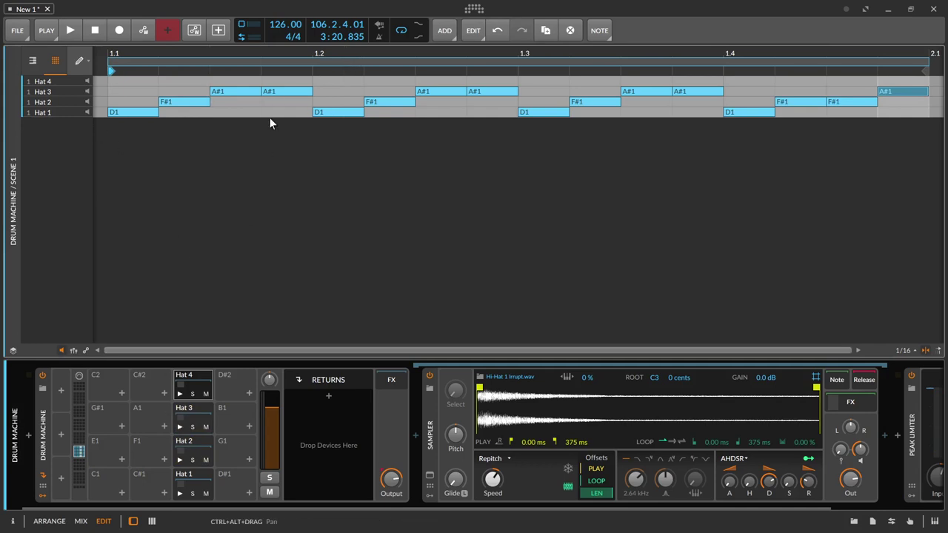
Return to the arrangement view and audition the Drum Machine clip of Scene 1, stopping playback at the end
key("alt+1")
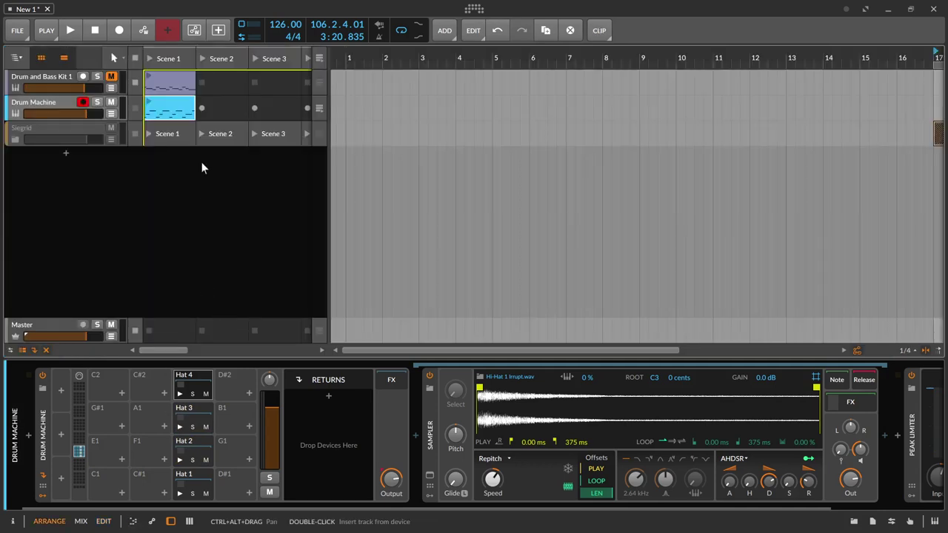
left_click(147, 105)
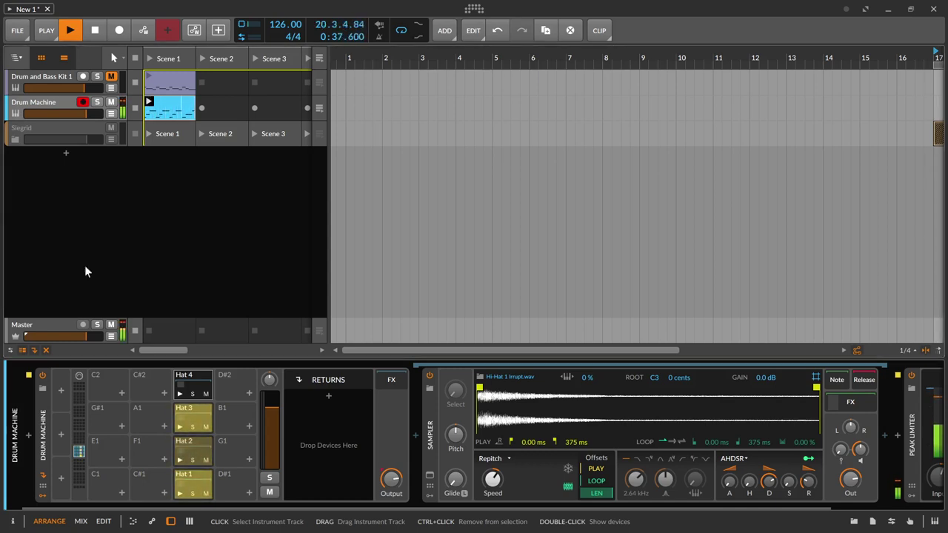
key("space")
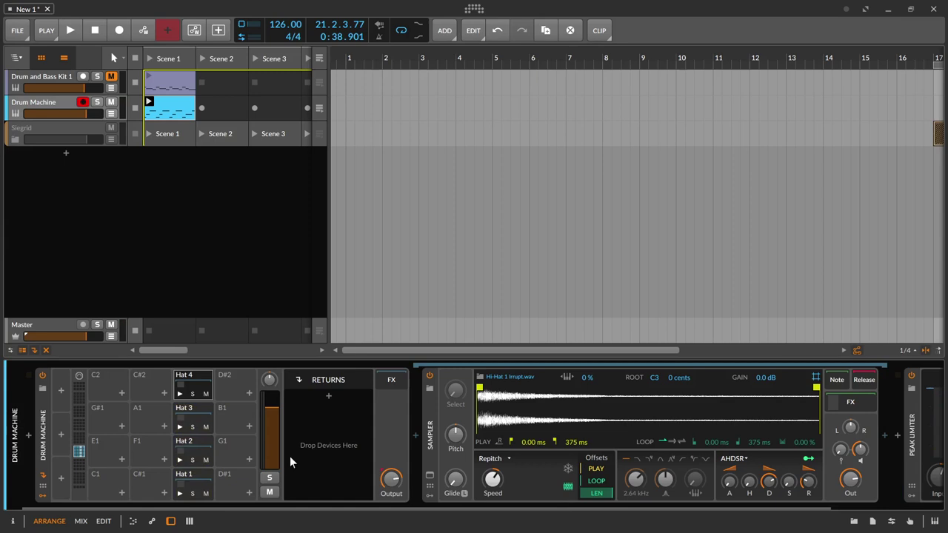
Adjust the output level of the Hat 2 chain's Sampler to a quieter setting while auditioning the loop, and stop playback
left_click(196, 485)
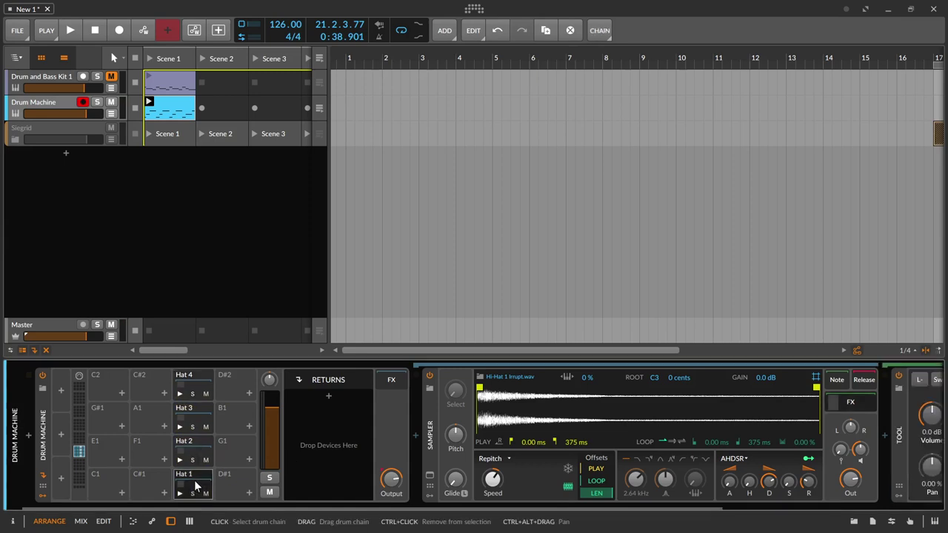
left_click(206, 440)
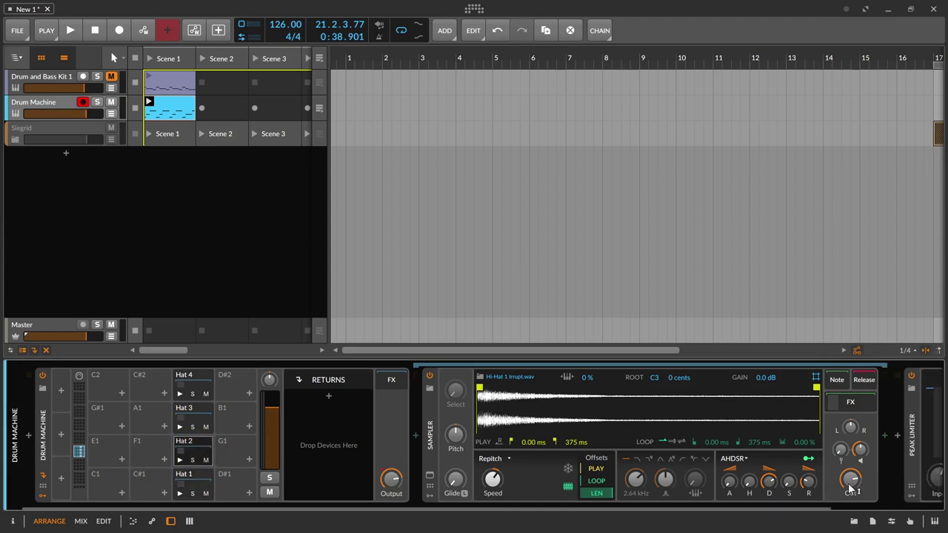
left_click_drag(851, 480, 857, 491)
key("space")
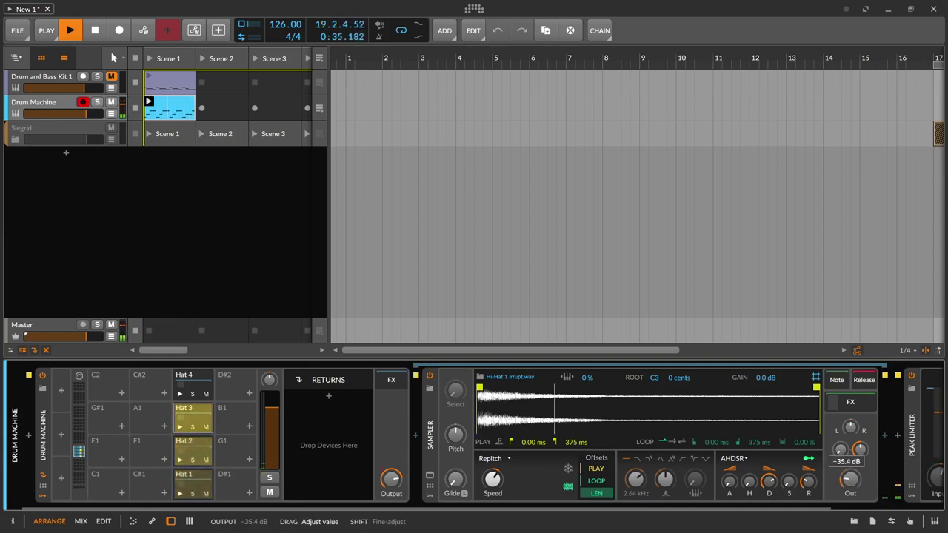
left_click_drag(851, 484, 851, 464)
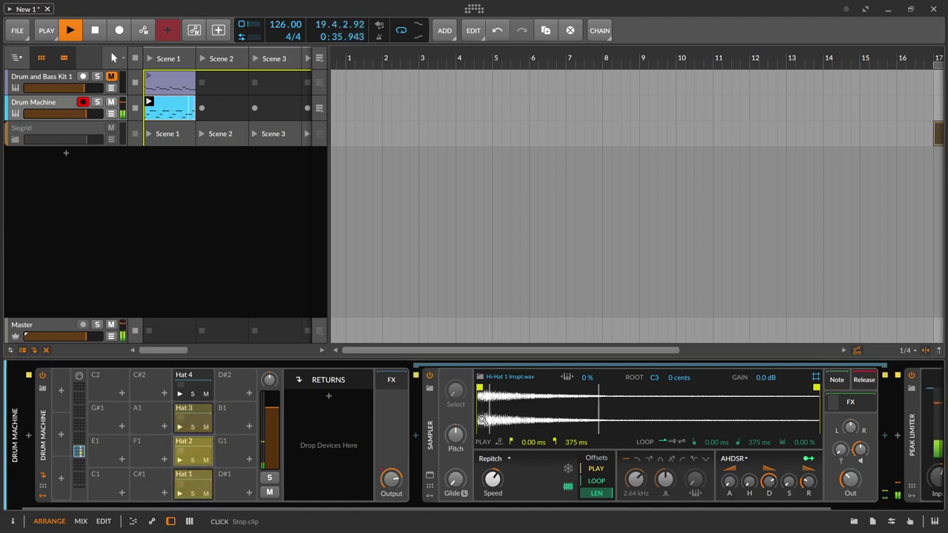
key("space")
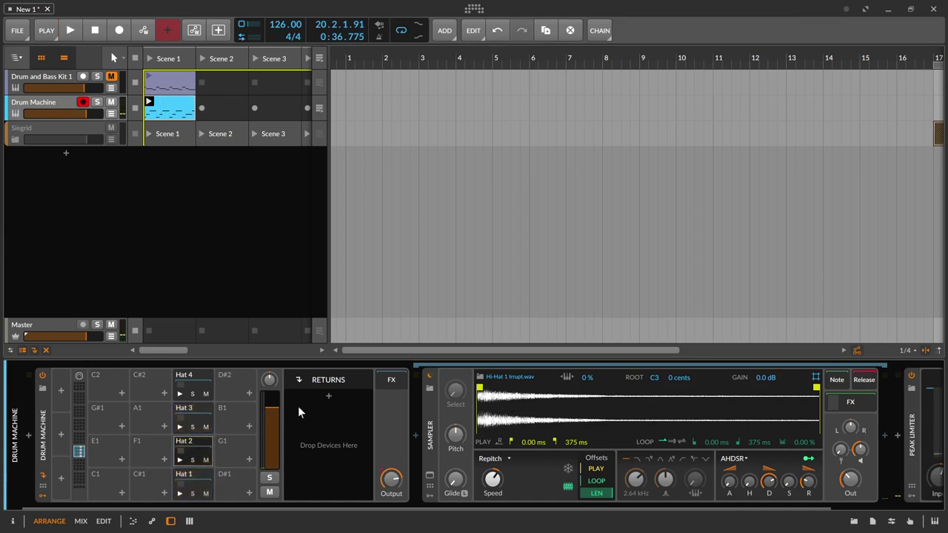
Show the FX chain of the Hat 2 Sampler and adjust the pan of its Tool device while the loop plays
left_click_drag(387, 506, 522, 509)
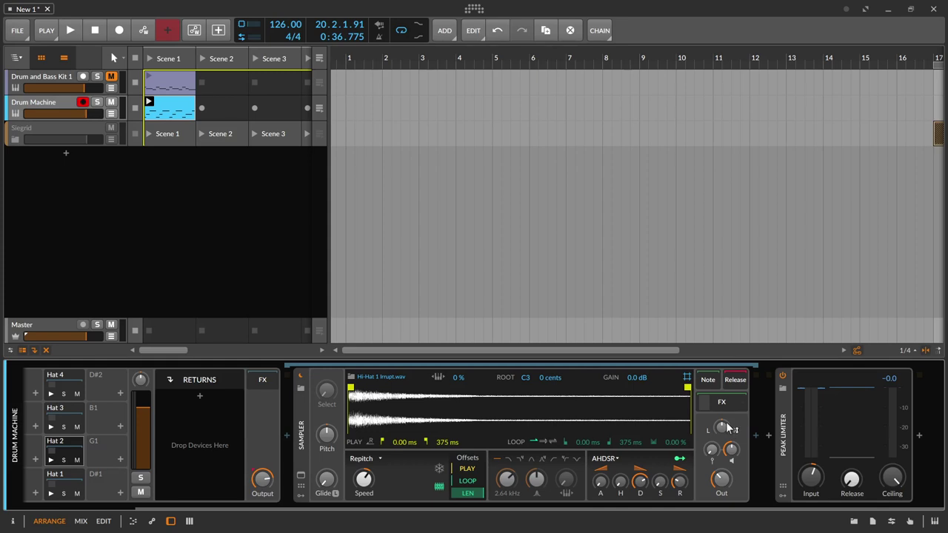
left_click(742, 403)
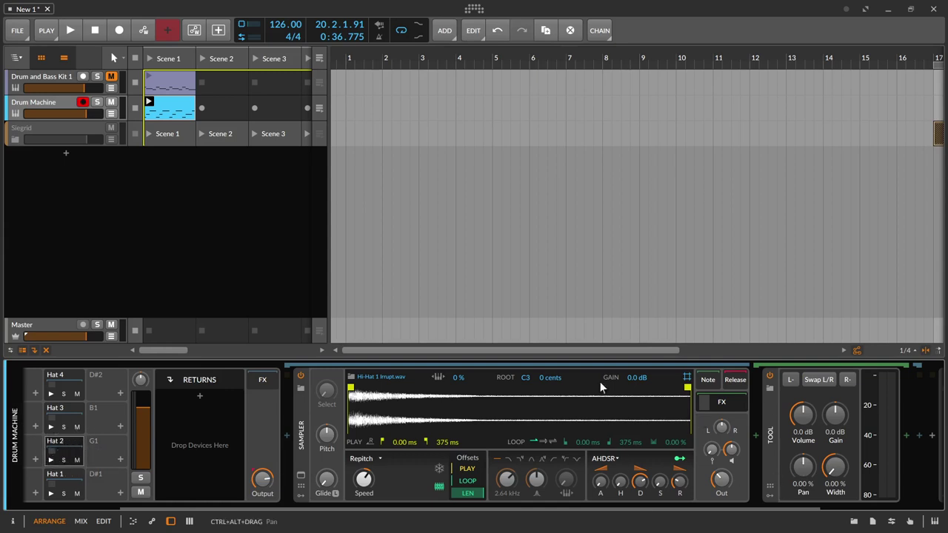
key("space")
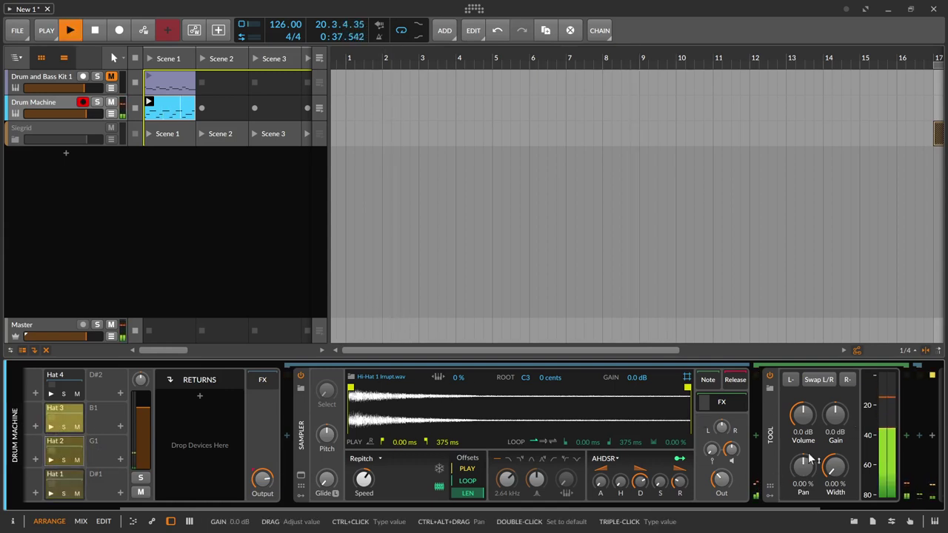
left_click_drag(805, 469, 804, 448)
Set the pan of the Tool device in the Hat 3 Sampler's FX chain to -40 %
left_click(61, 418)
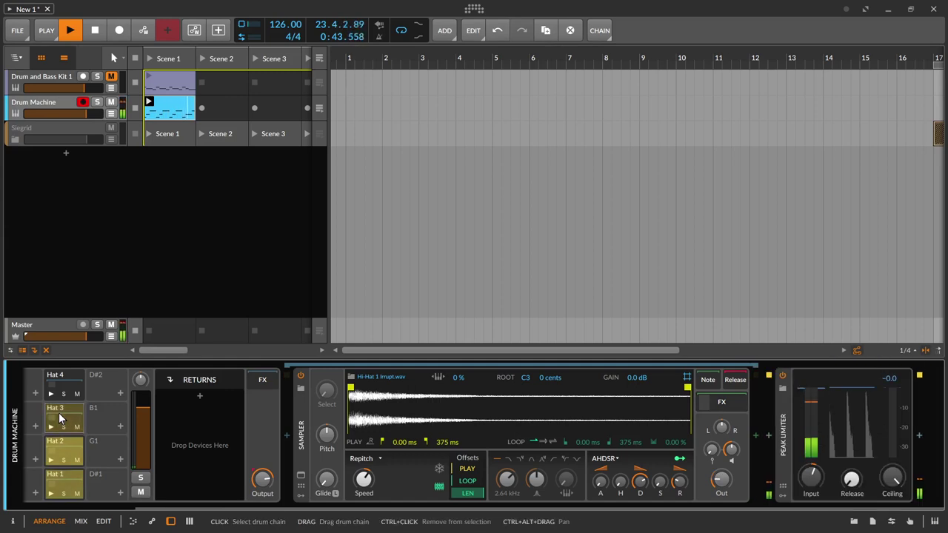
left_click(722, 403)
left_click_drag(803, 468, 803, 488)
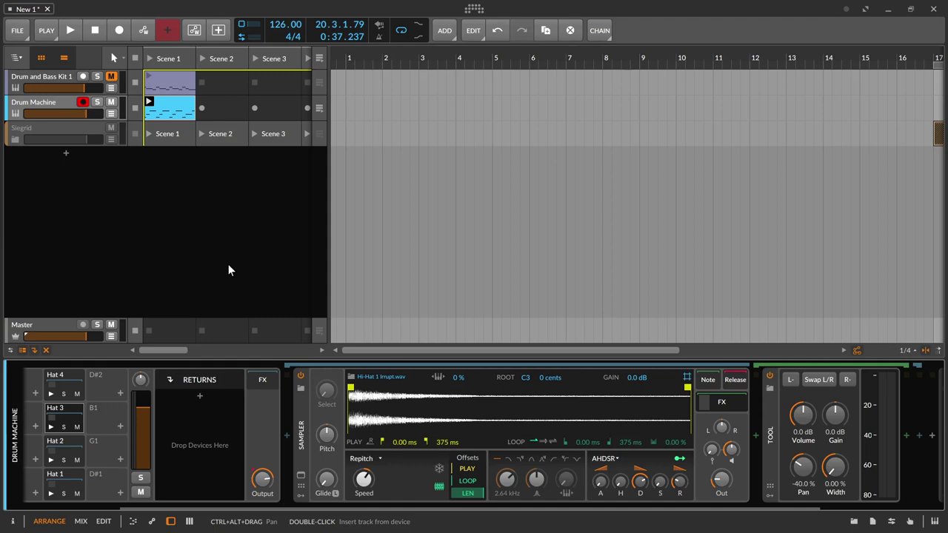
Add a Reverb return and a Delay-2 return to the Drum Machine
left_click(197, 395)
type("rever")
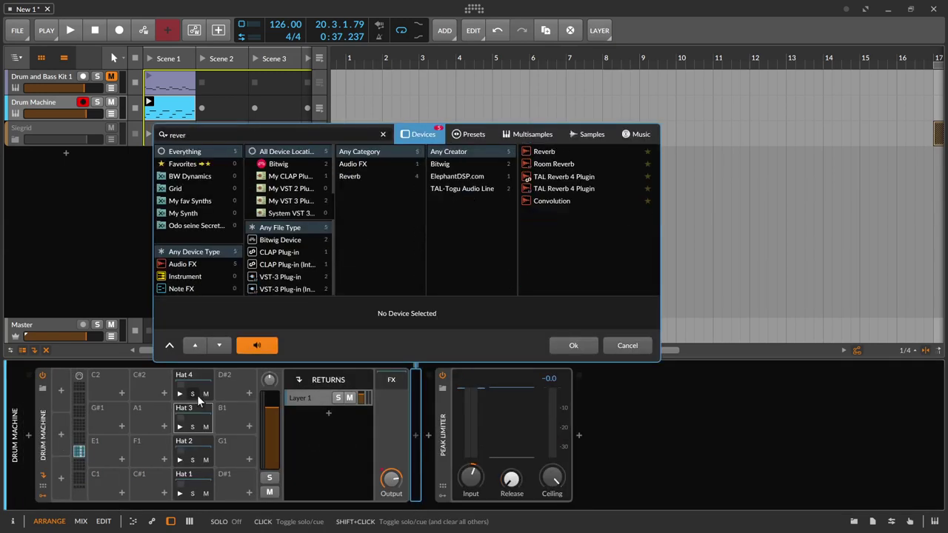
key("Down")
key("Return")
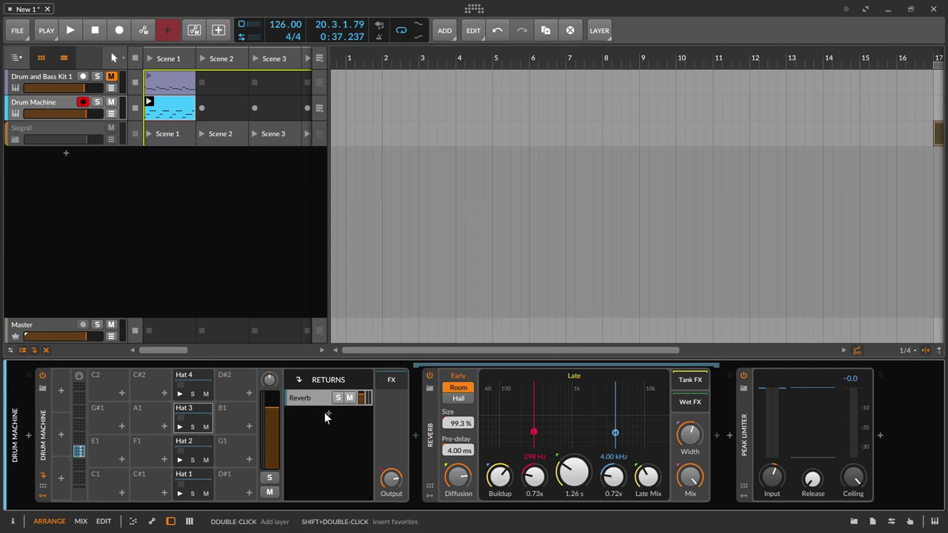
left_click(326, 413)
type("del")
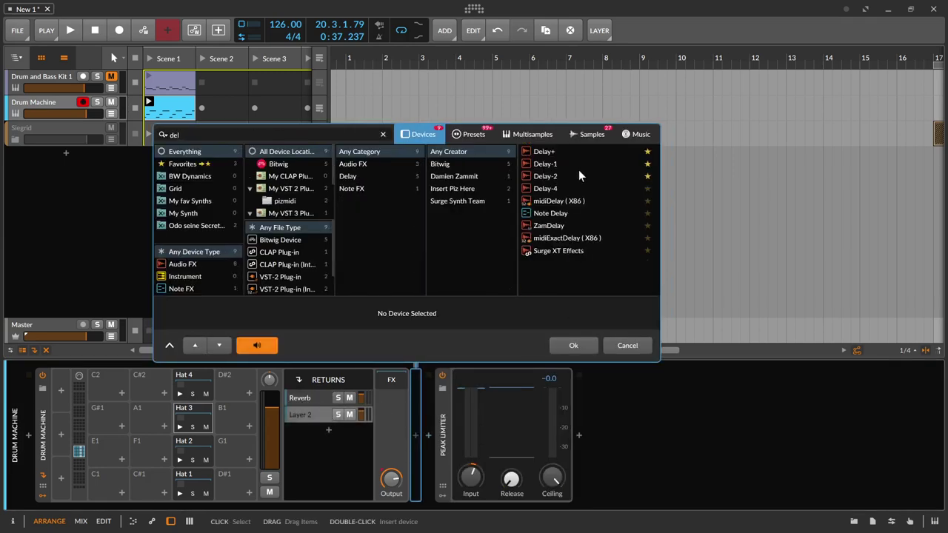
double_click(579, 175)
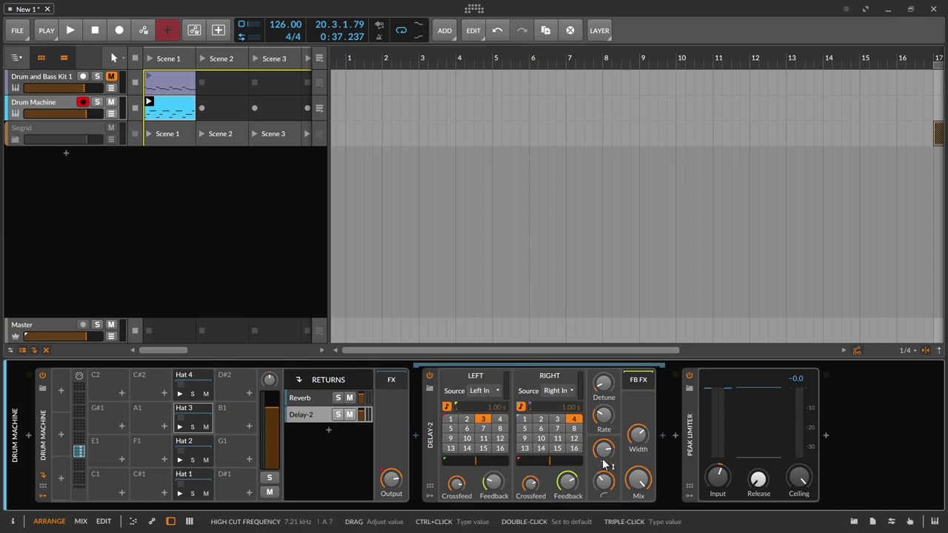
View the Reverb return, then turn down the Detune of the Delay-2 return and adjust its high cut frequency
left_click(307, 399)
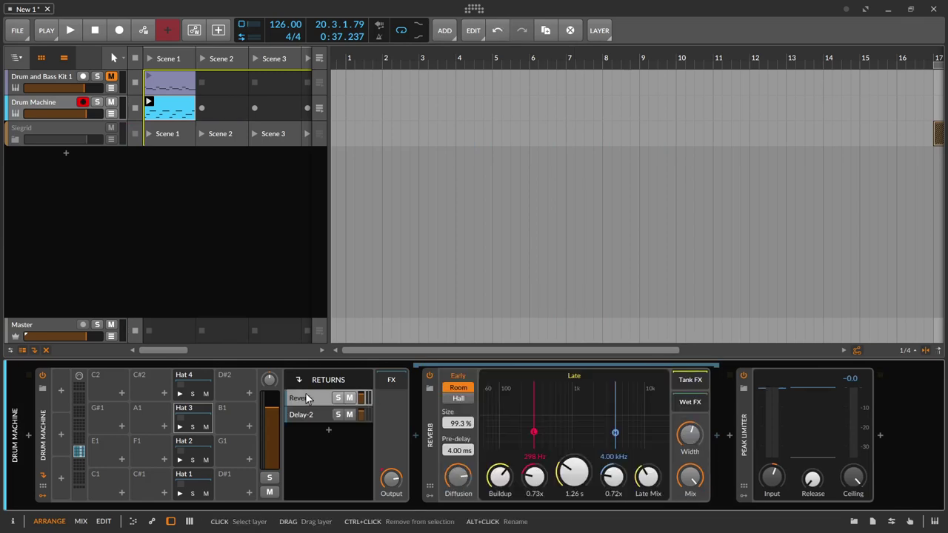
left_click(333, 419)
left_click_drag(604, 385, 604, 408)
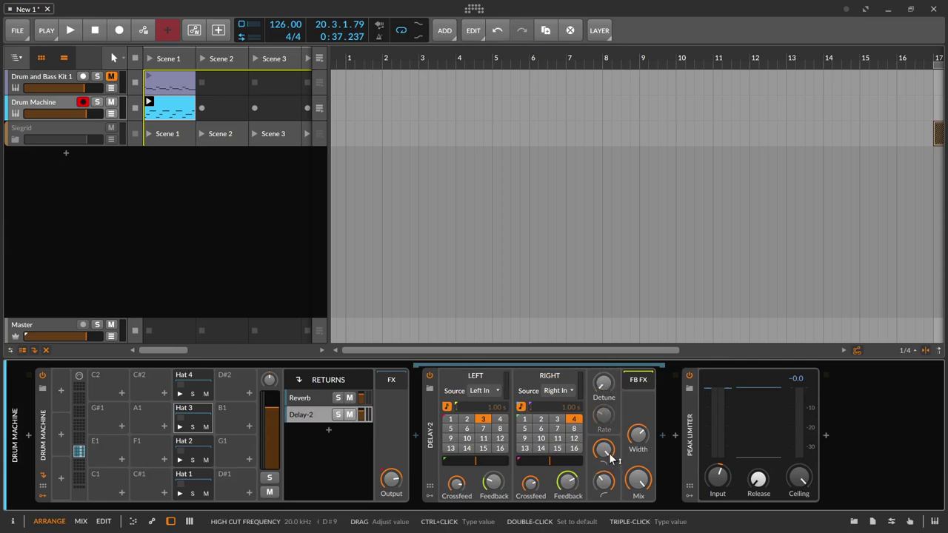
left_click_drag(610, 456, 609, 467)
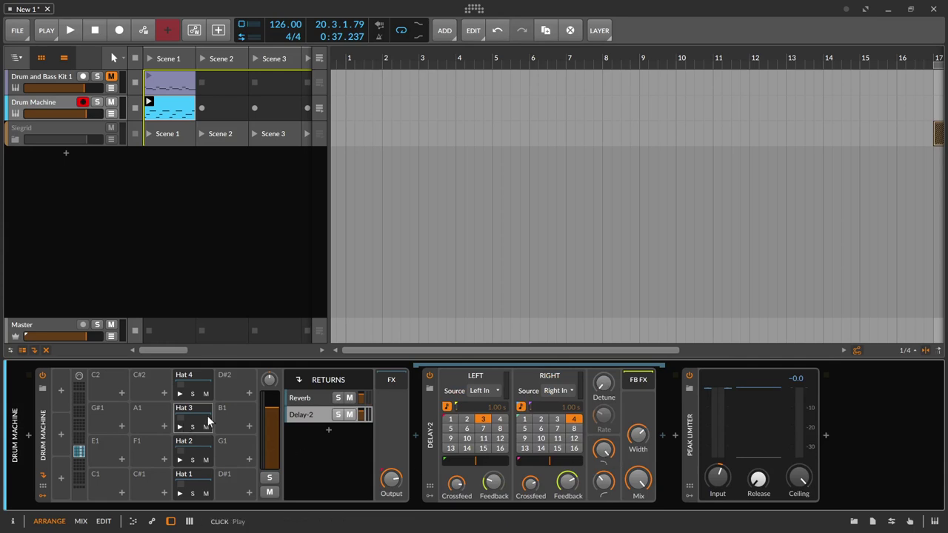
Show the inspector and raise the Hat 2 chain's Reverb send while the loop plays
left_click(15, 522)
left_click(291, 451)
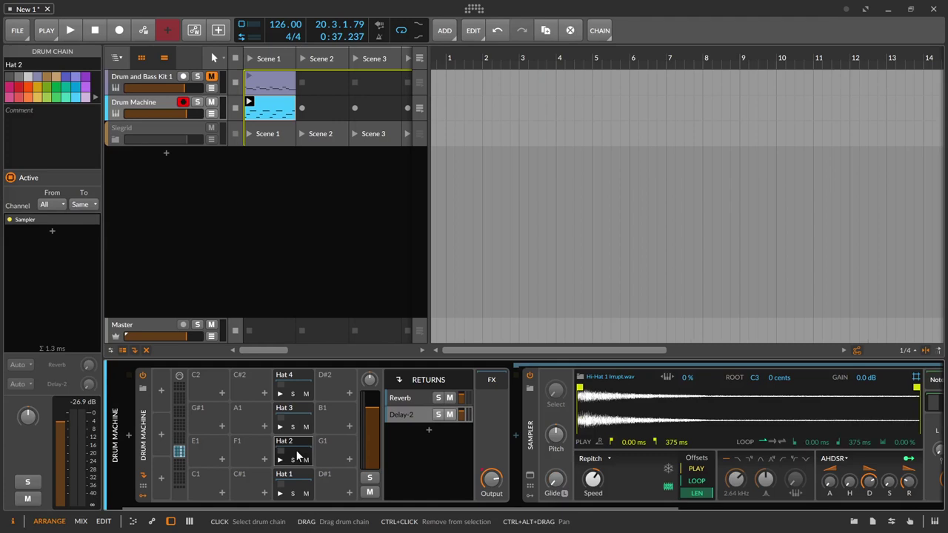
key("space")
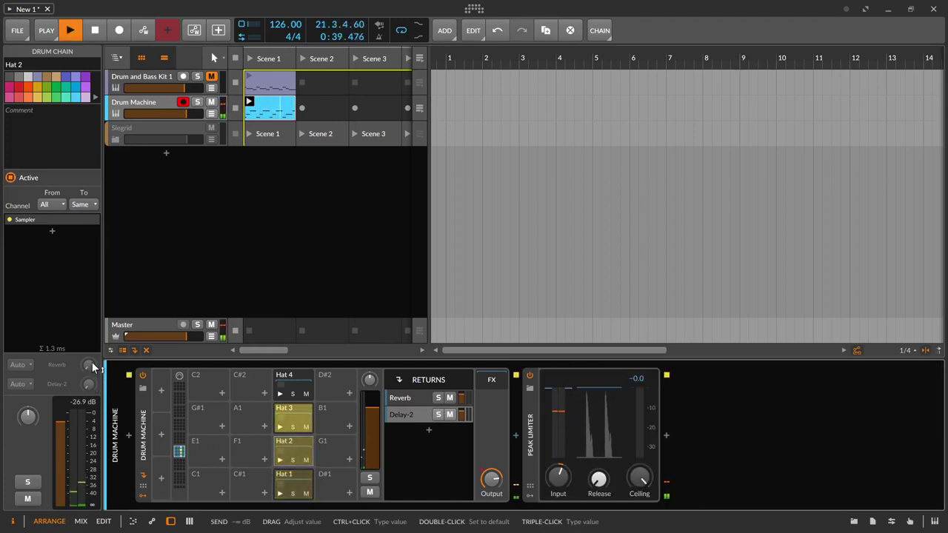
left_click_drag(91, 363, 88, 385)
Raise the Hat 3 chain's Delay-2 send, comparing the sound with the send off and on and Hat 3 soloed, and end the solo
left_click(298, 411)
left_click(61, 385)
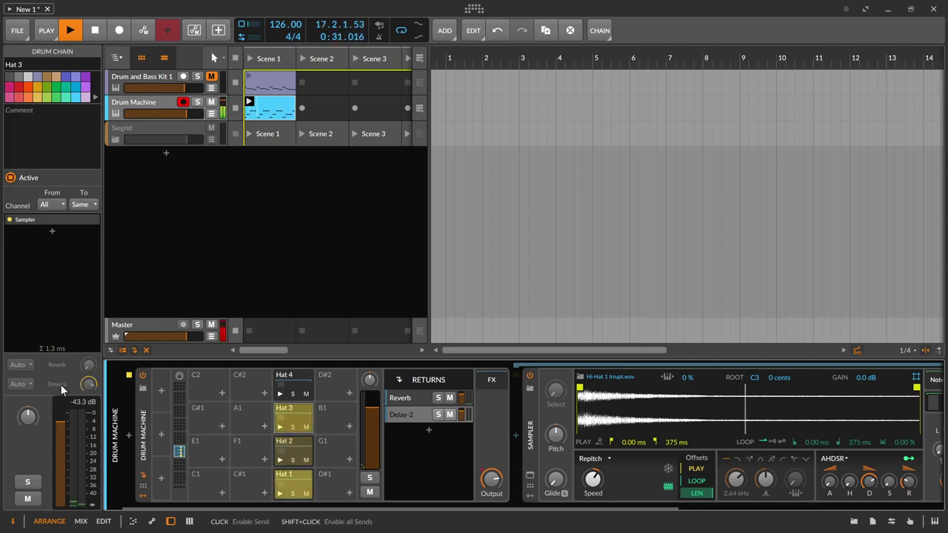
left_click(61, 385)
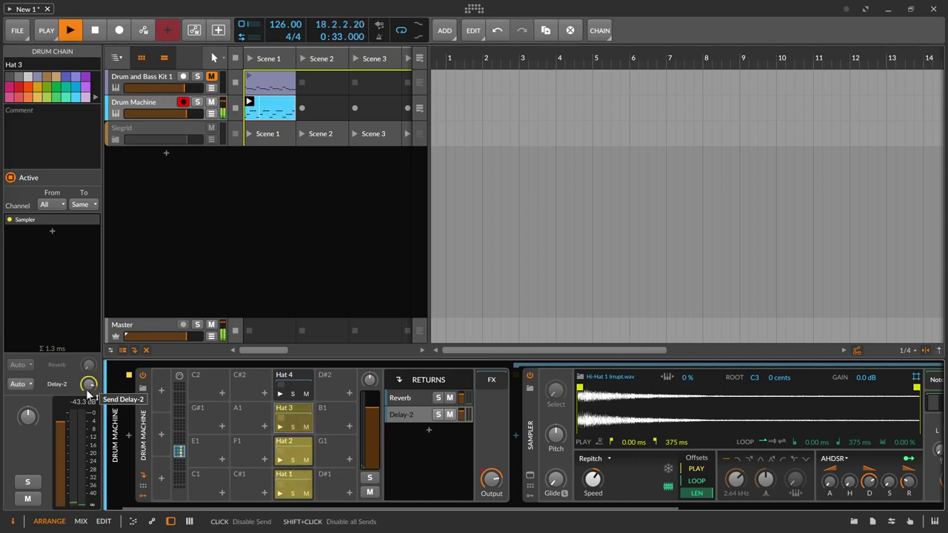
left_click(293, 427)
left_click_drag(91, 384, 90, 392)
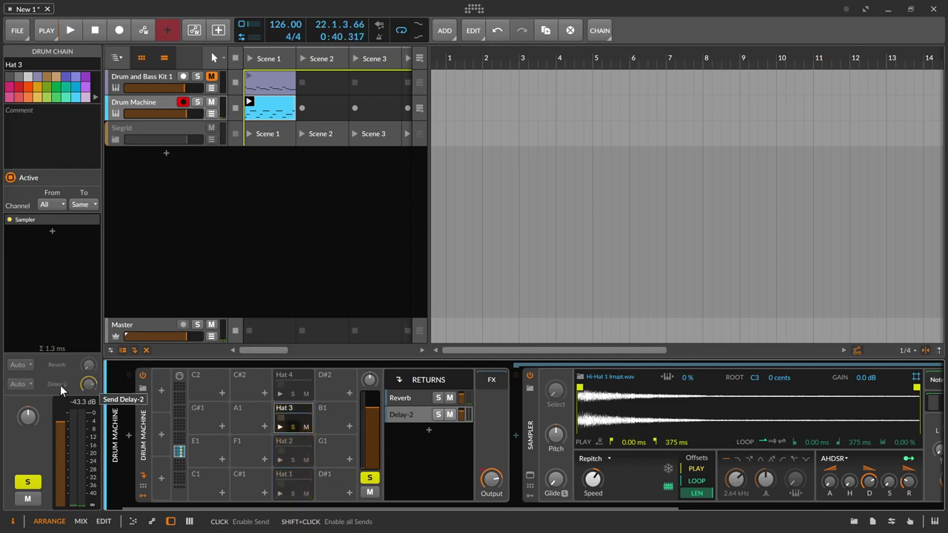
left_click(293, 427)
Shorten the amplitude envelope's decay in the Hat 2 Sampler while the loop plays
left_click(296, 448)
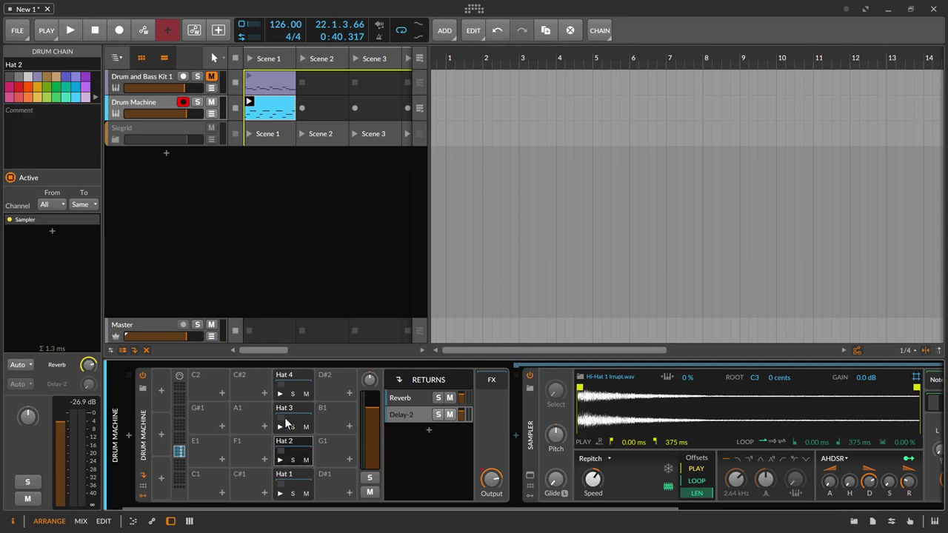
left_click_drag(308, 508, 318, 508)
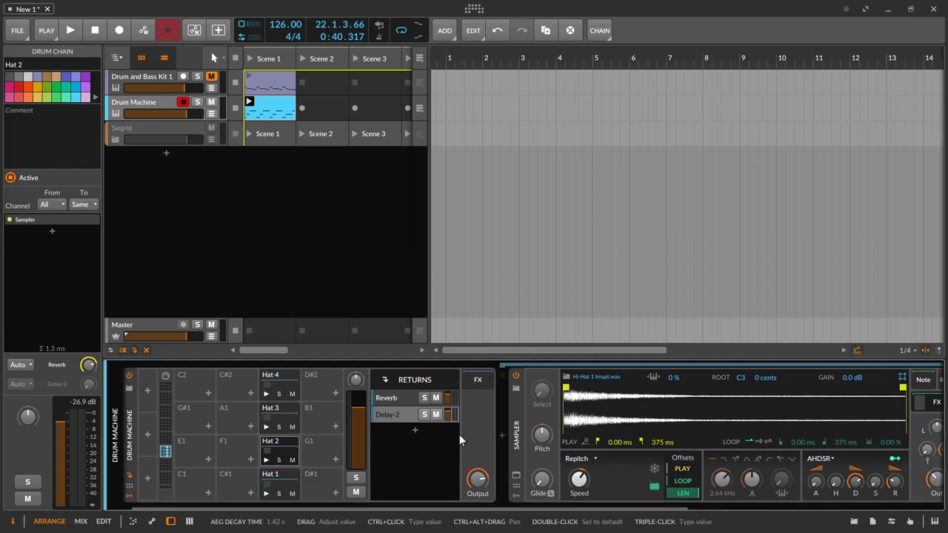
left_click(295, 441)
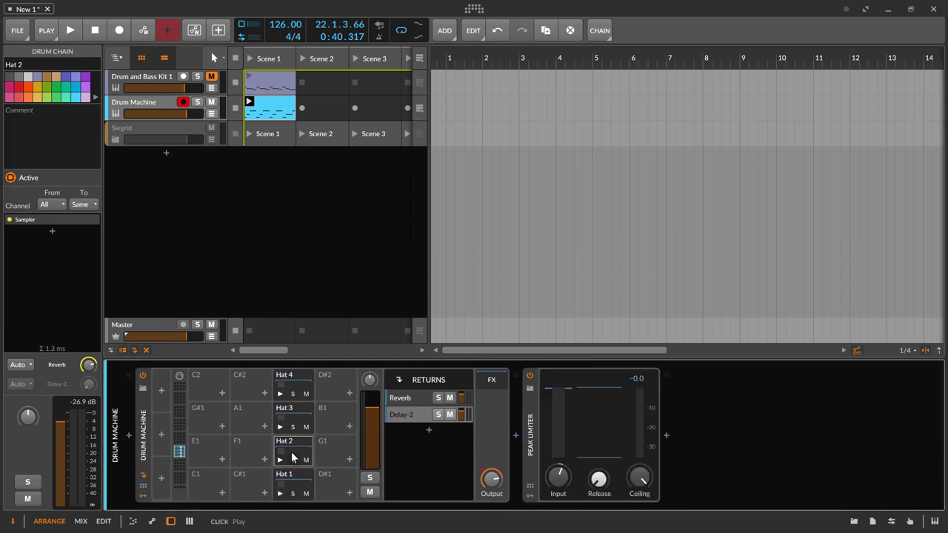
left_click(294, 449)
key("space")
left_click_drag(867, 483, 868, 523)
Adjust the amplitude envelope's decay in the Hat 3 Sampler during playback, and stop the loop
left_click(296, 415)
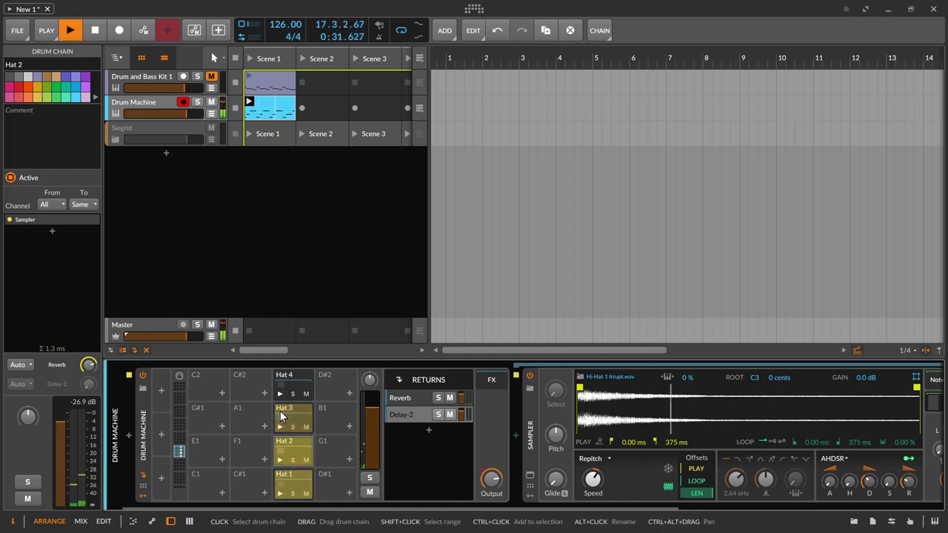
left_click_drag(869, 481, 868, 483)
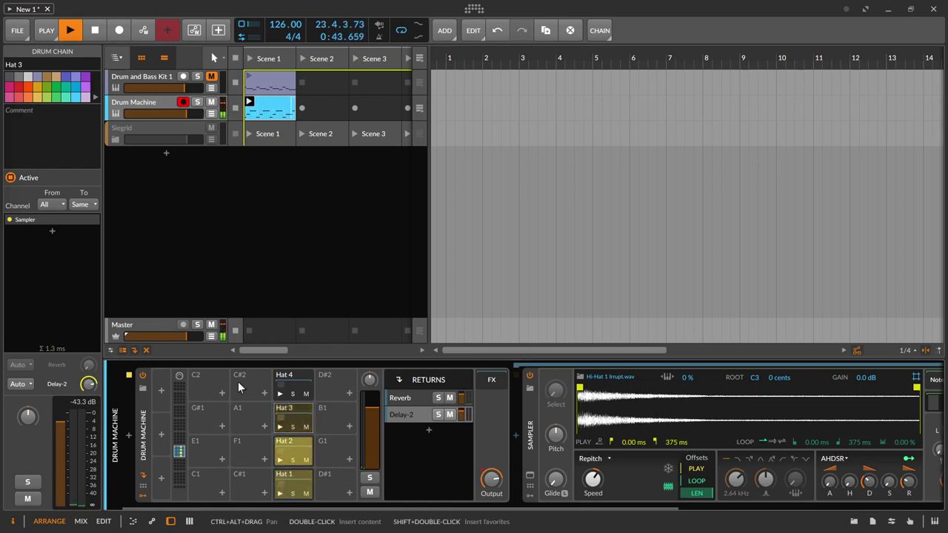
key("space")
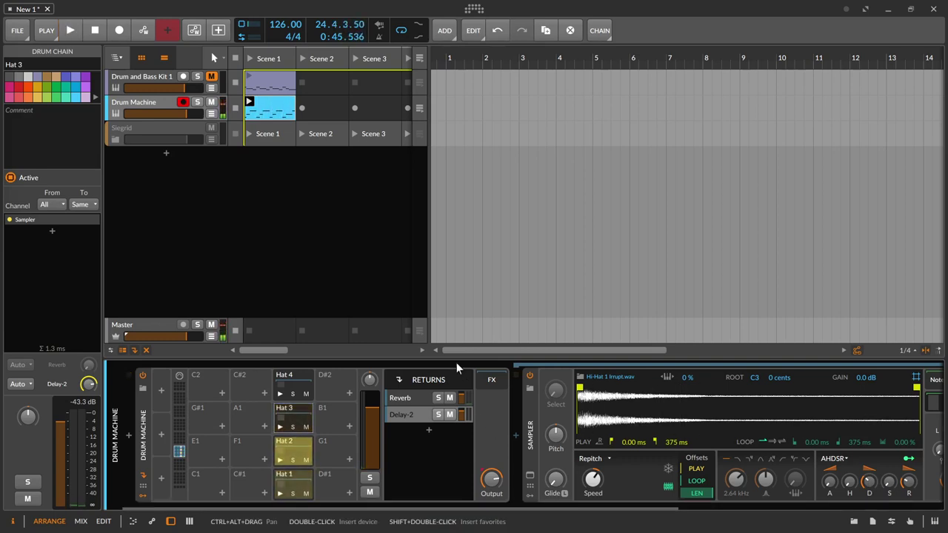
Add a Steps modulator to the Hat 4 Sampler and set the Sampler's filter cutoff to 1.95 kHz
left_click(290, 382)
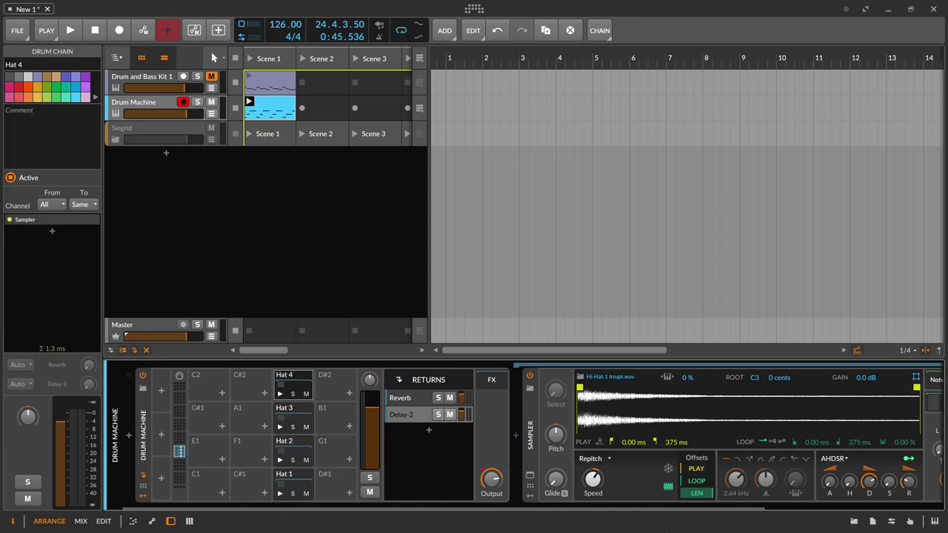
left_click(531, 496)
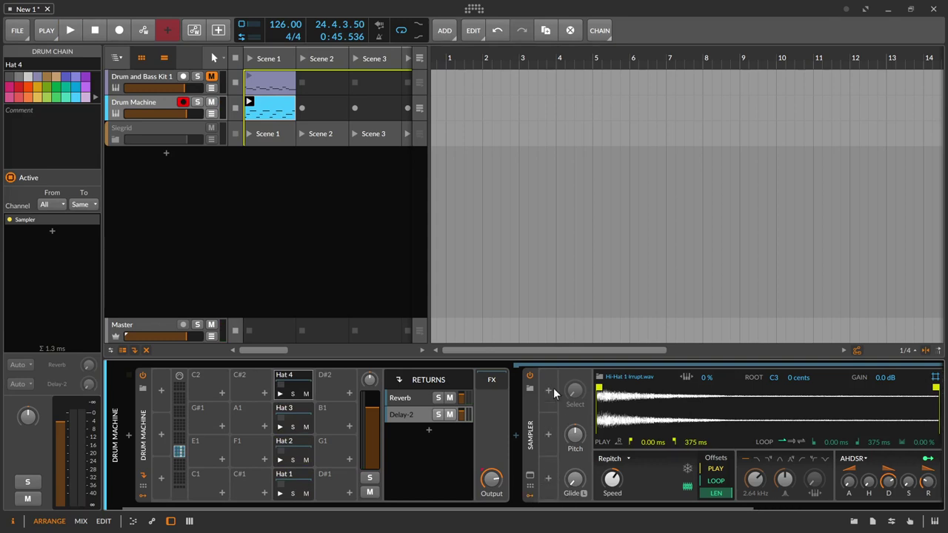
left_click(548, 390)
type("step")
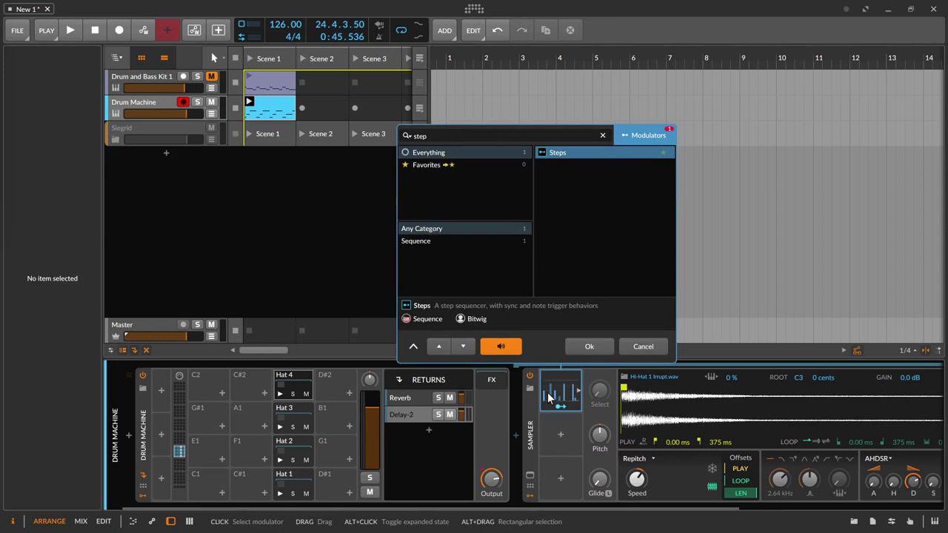
key("Return")
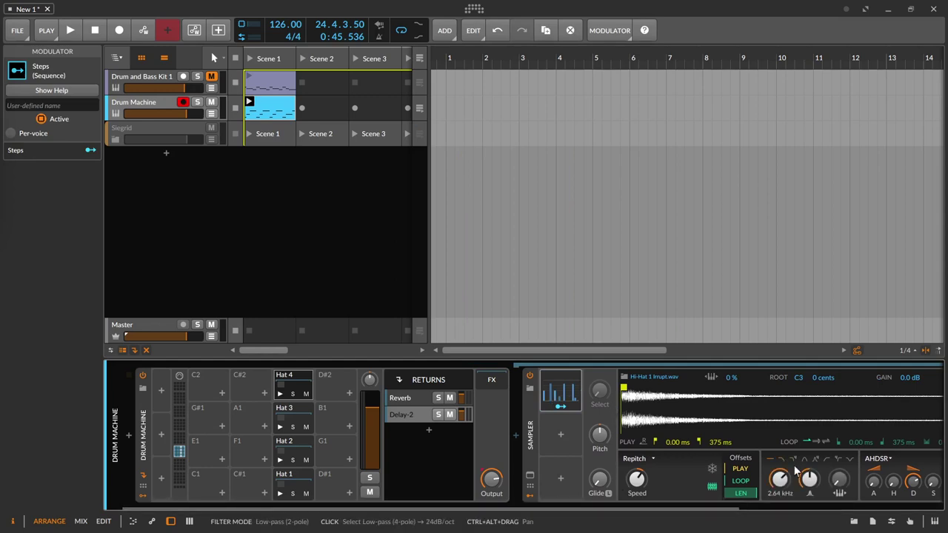
left_click_drag(809, 480, 780, 476)
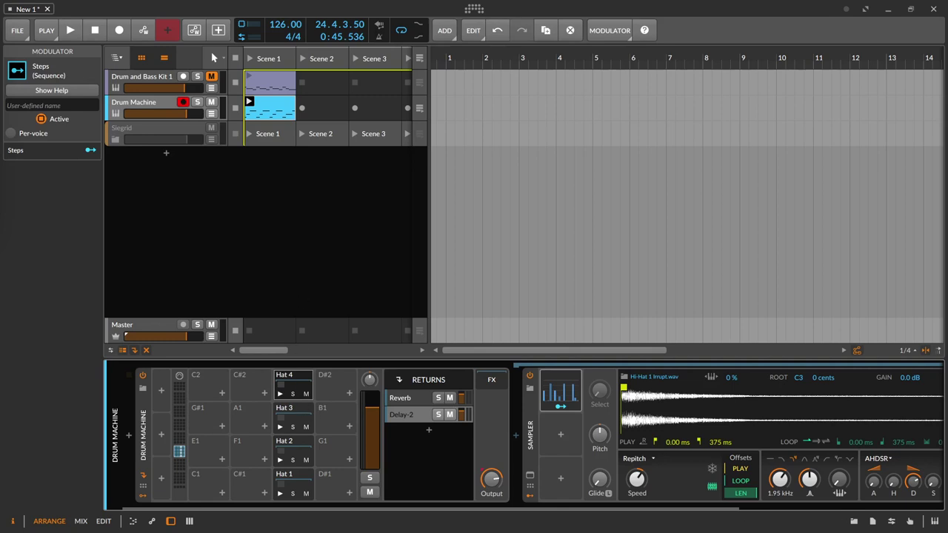
Expand the Steps modulator of the Hat 4 Sampler and make its 16-step pattern bipolar
left_click(557, 400)
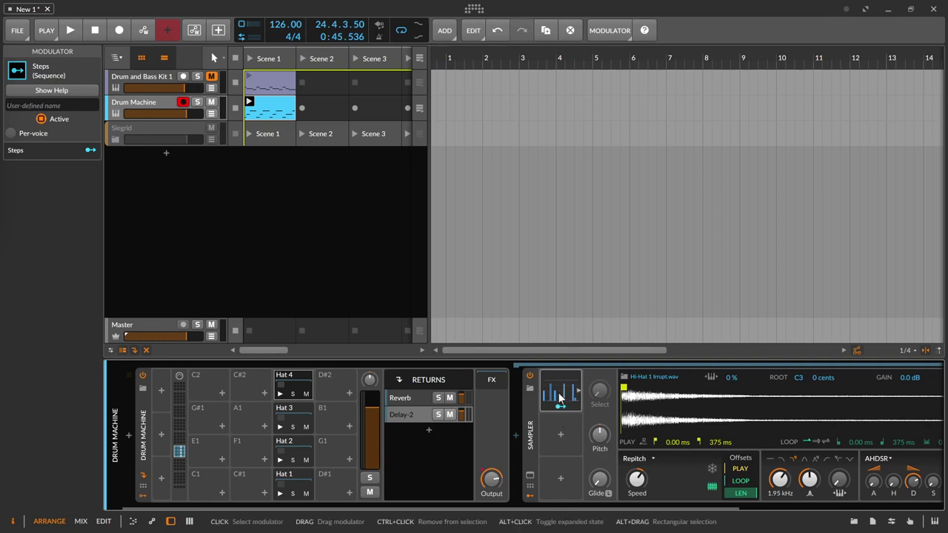
left_click_drag(500, 510, 644, 513)
left_click(359, 467)
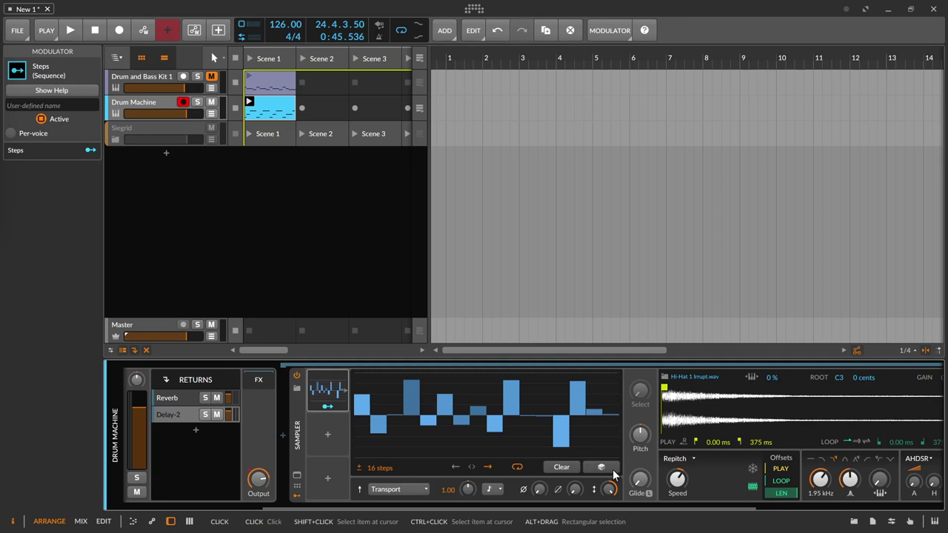
left_click(300, 435)
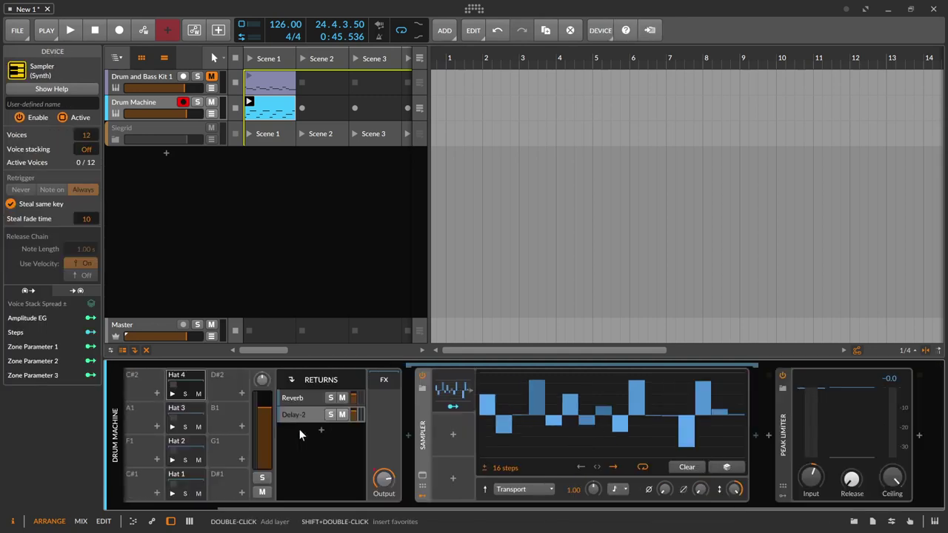
double_click(457, 394)
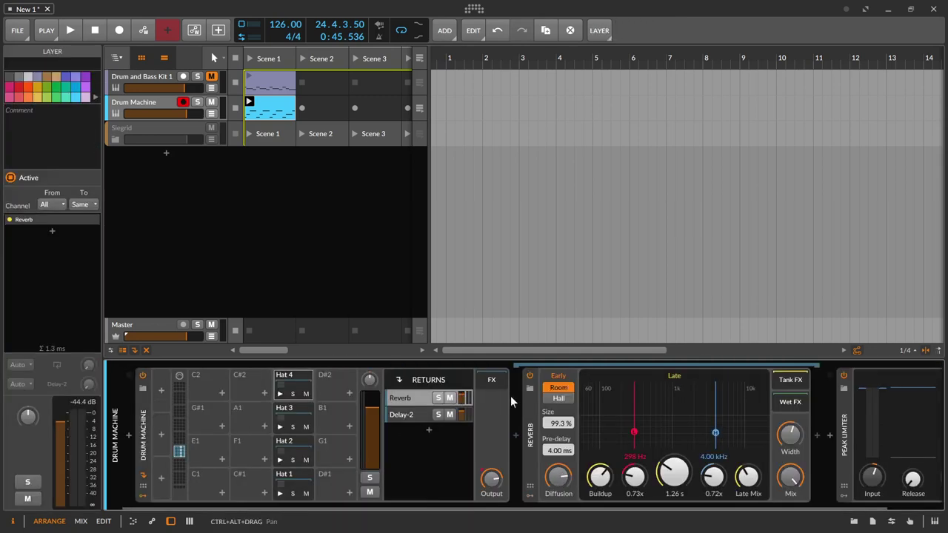
left_click(296, 384)
left_click(561, 395)
left_click(560, 397)
left_click(561, 400)
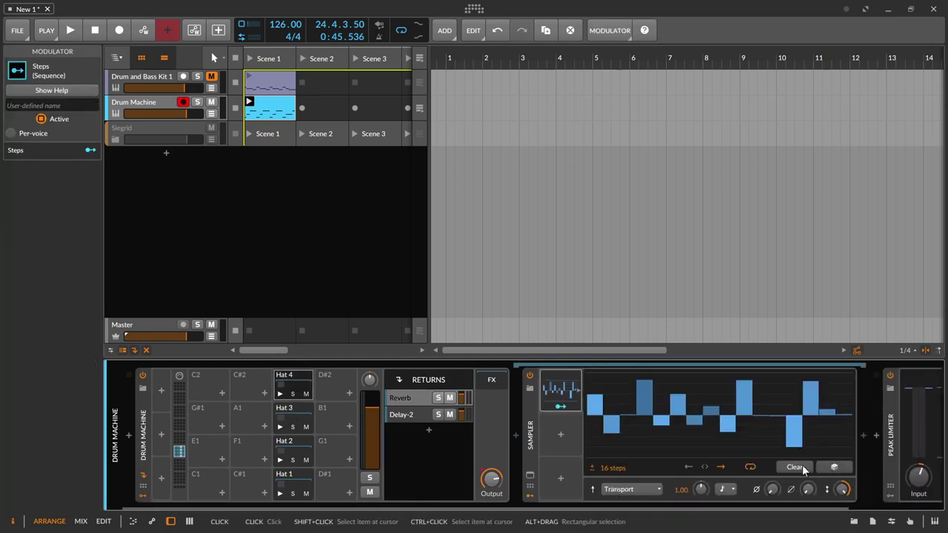
left_click(151, 110)
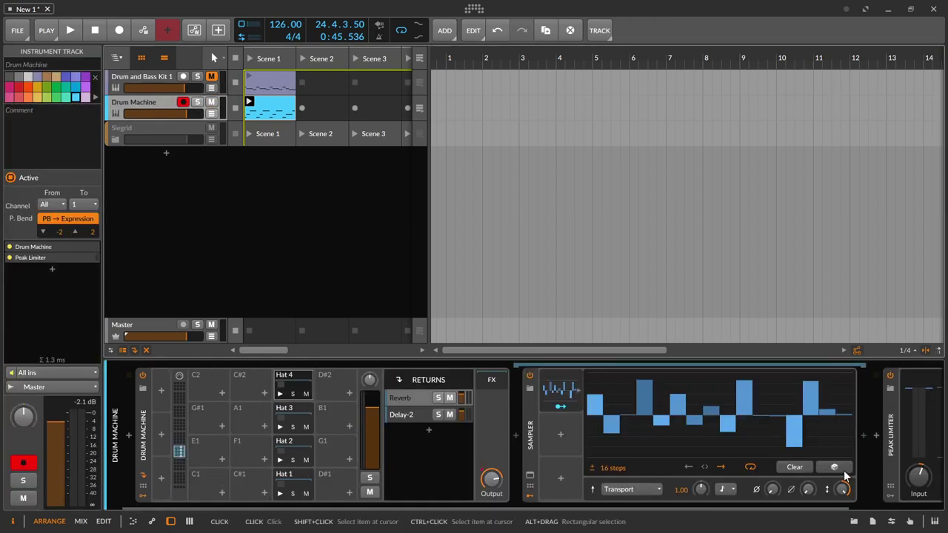
left_click(566, 432)
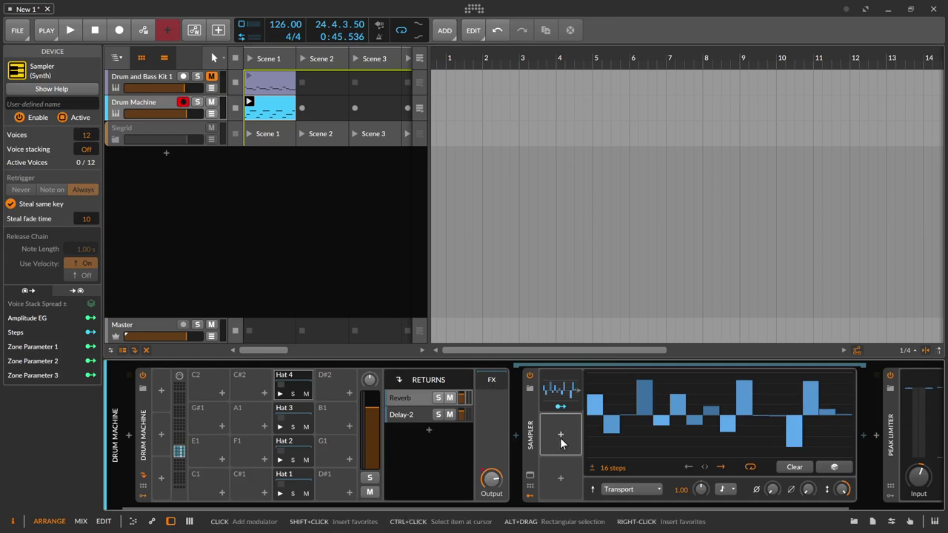
left_click(560, 443)
type("step")
key("Return")
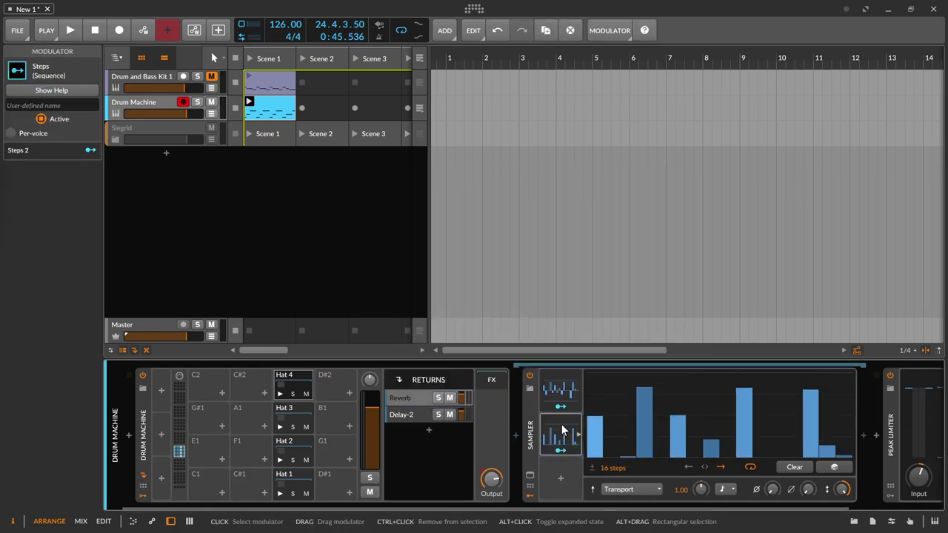
left_click(563, 429, "alt")
left_click(563, 429, "alt")
key("Delete")
Reopen the Hat 4 Sampler's Steps modulator and toggle its bipolar mode off and on again
left_click(565, 393, "alt")
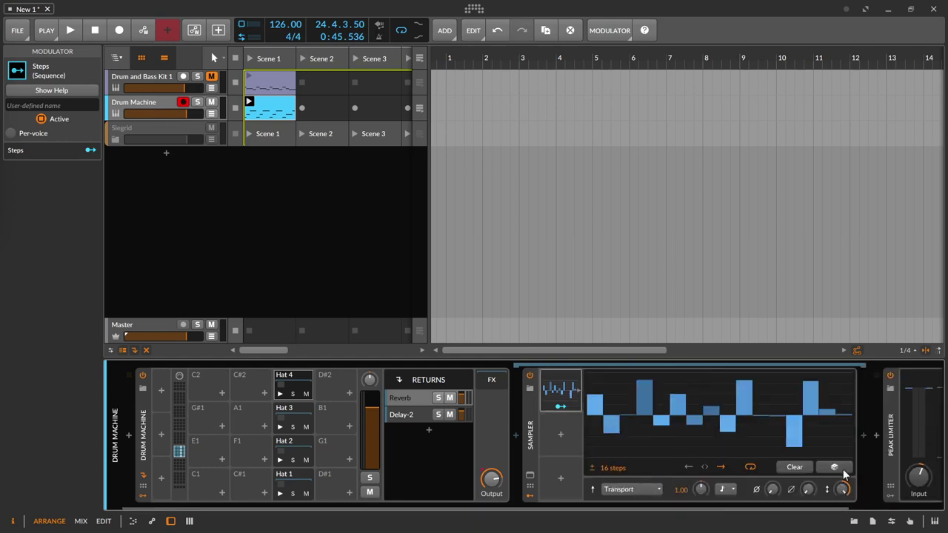
left_click(591, 468)
left_click(594, 467)
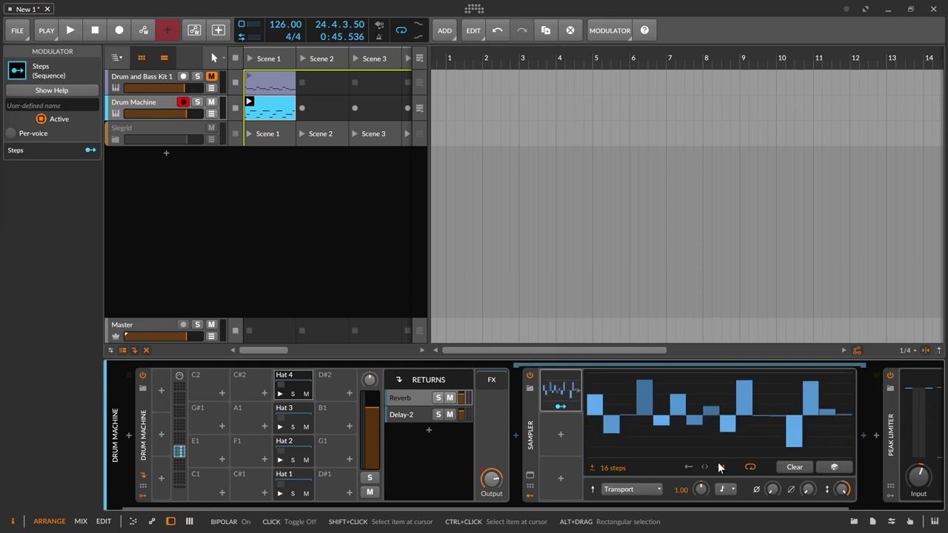
Play the drum loop briefly to hear the hats and stop it again
left_click_drag(607, 510, 662, 500)
key("space")
key("space")
key("space")
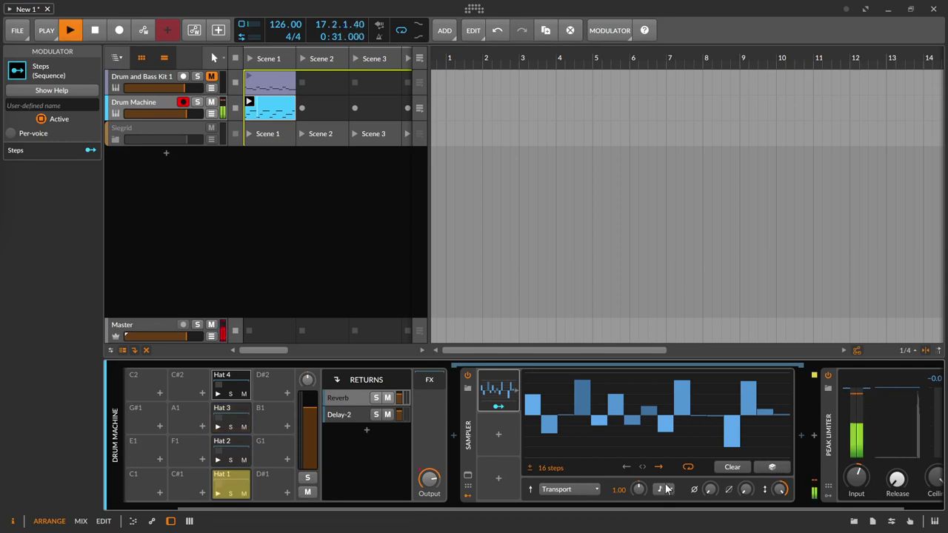
key("space")
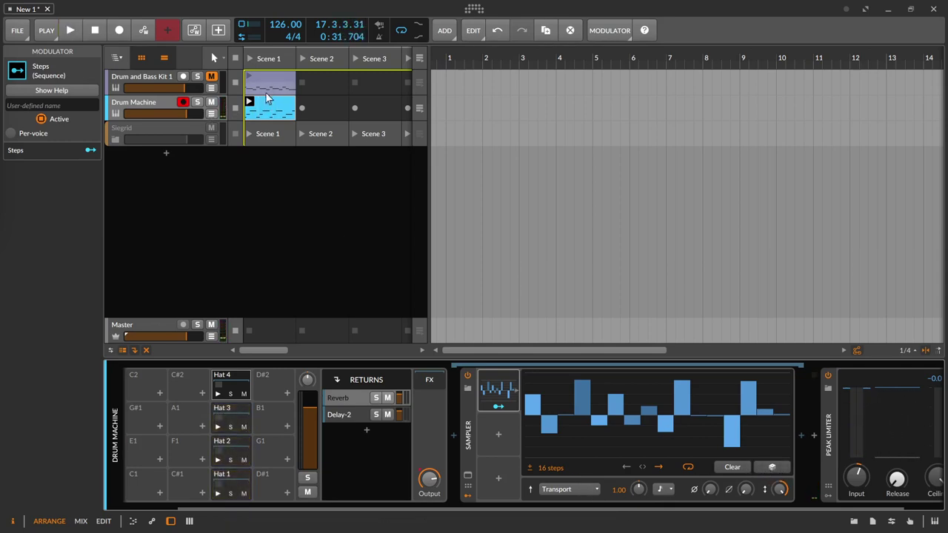
Open the Drum Machine clip for editing and add four Hat 4 sixteenth notes at 1.1.3, 1.2.4, 1.4.1 and 1.4.4
left_click(276, 111)
double_click(276, 111)
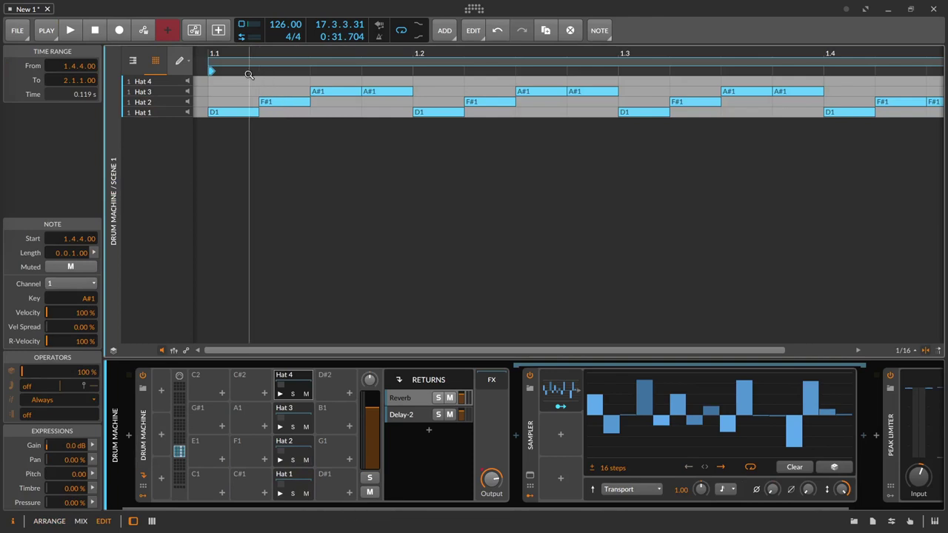
left_click(345, 77)
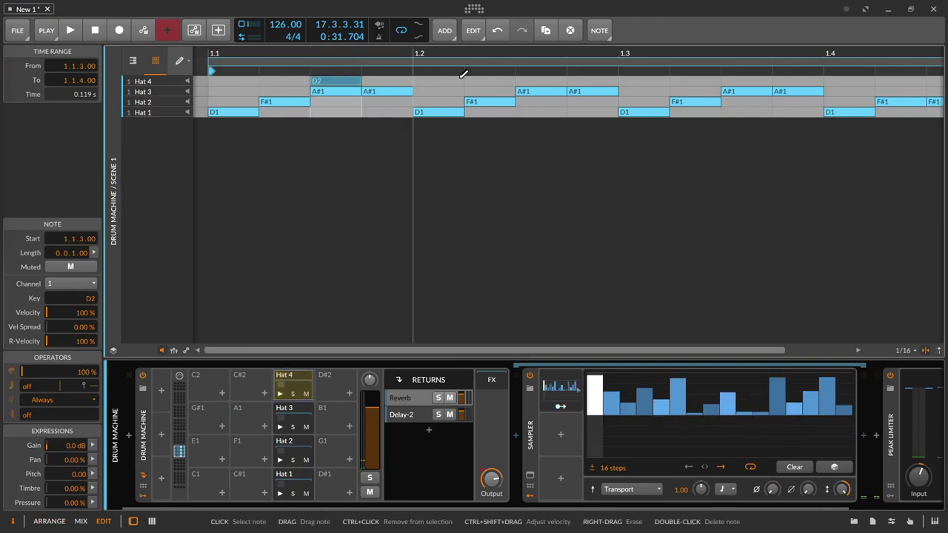
left_click(585, 77)
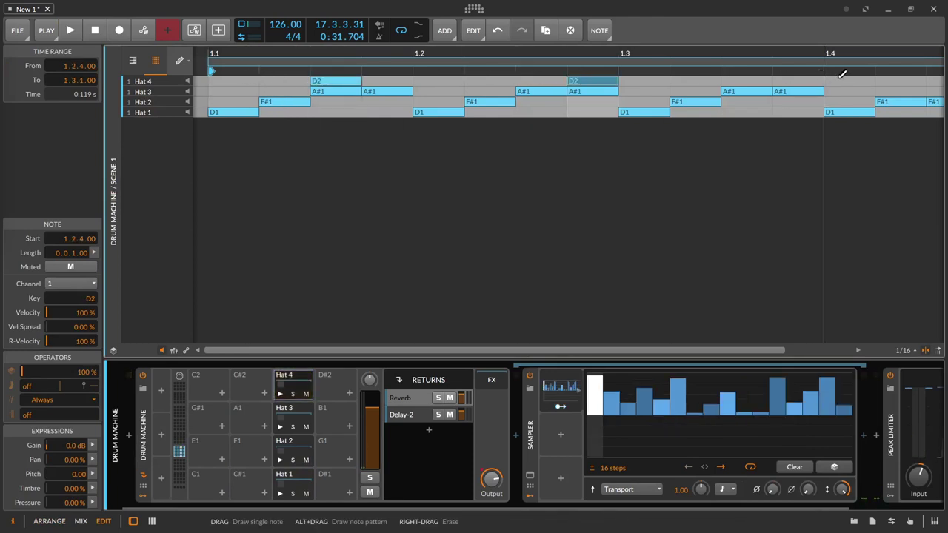
left_click(841, 79)
mouse_move(847, 53)
left_mouse_down()
mouse_move(717, 49)
mouse_move(727, 48)
left_mouse_up()
left_click(863, 79)
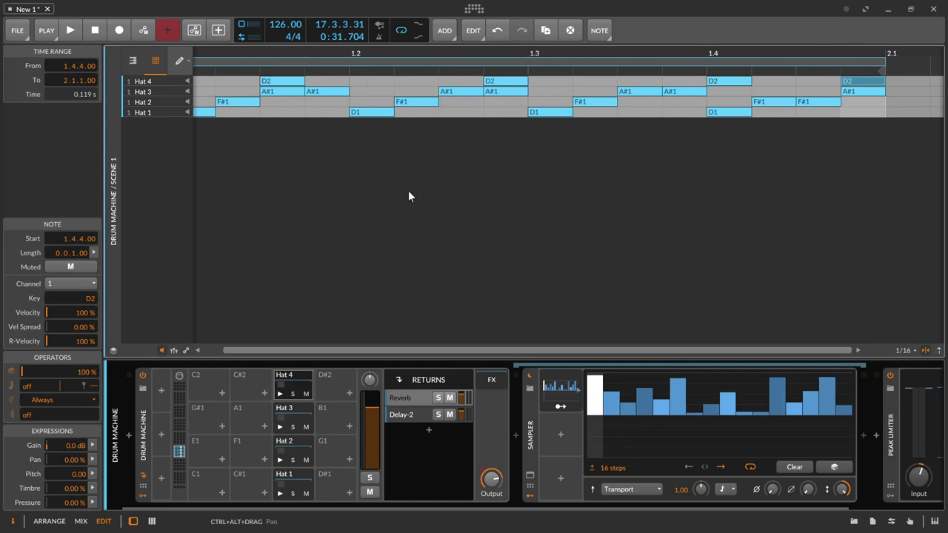
Make the Hat 4 Steps modulator bipolar, start playback and randomize its 16-step pattern
left_click(593, 468)
left_click(593, 468)
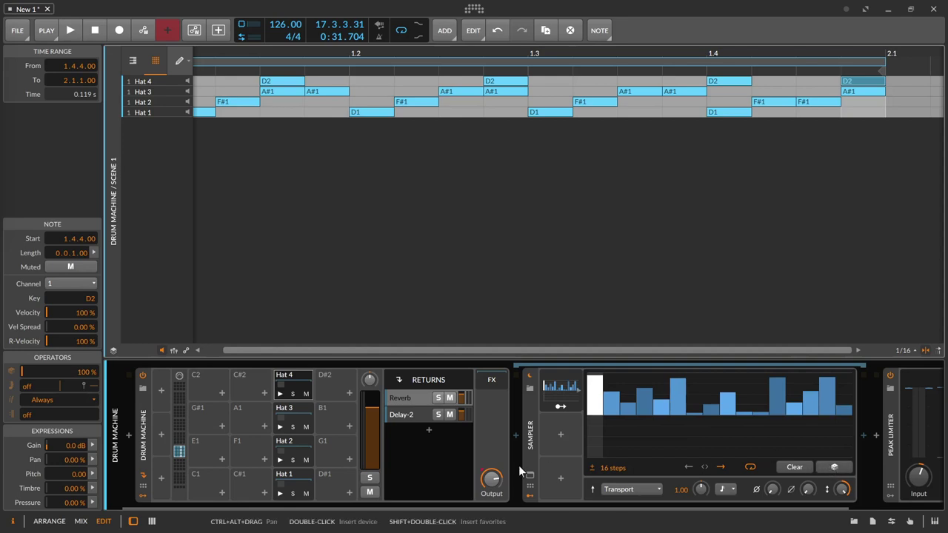
key("space")
left_click(835, 468)
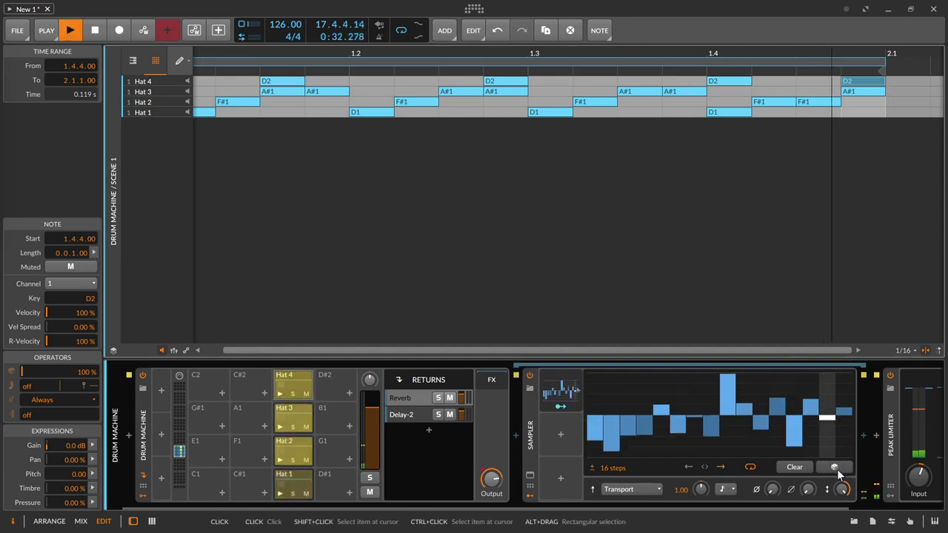
Show the Hat 4 Sampler's full controls with the Steps modulator collapsed, and set the filter cutoff to 2.05 kHz
left_click_drag(597, 508, 774, 505)
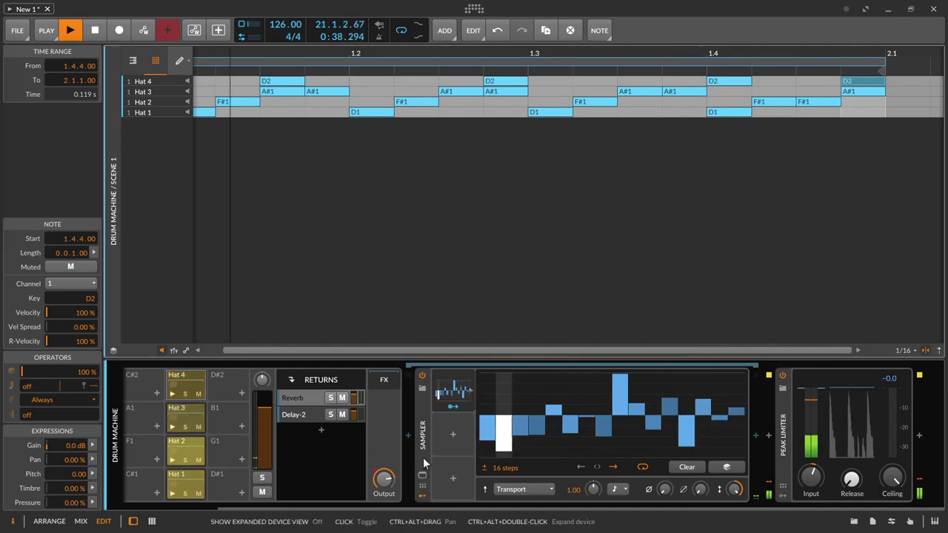
left_click(419, 481)
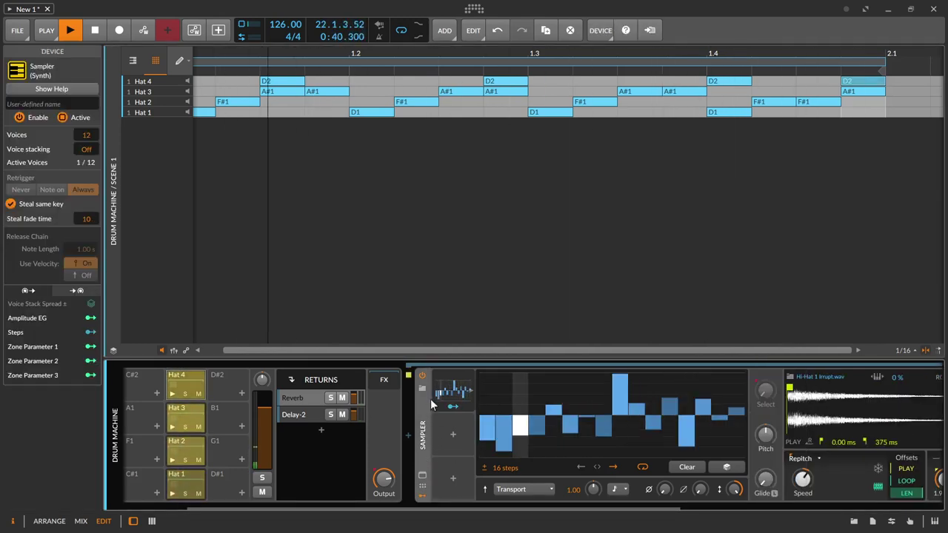
left_click(453, 391)
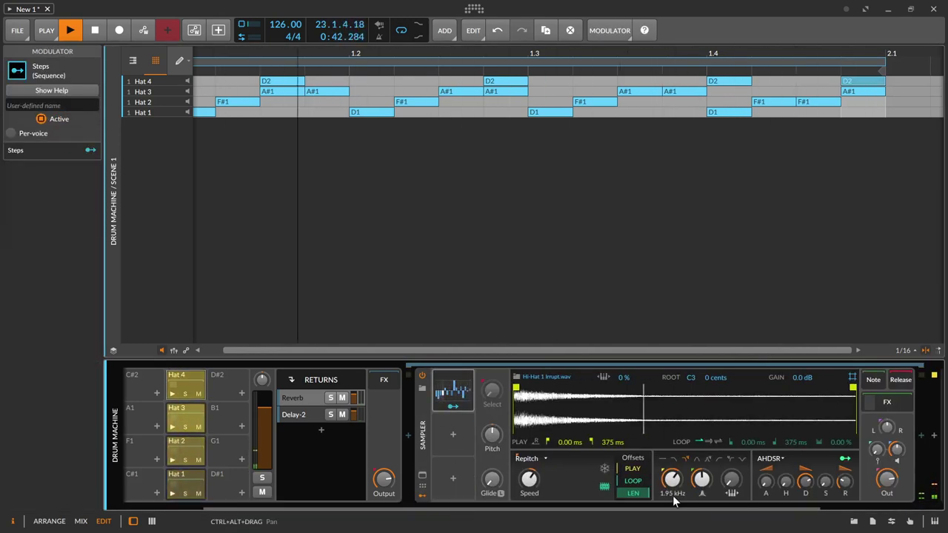
left_click_drag(702, 480, 568, 457)
Map the Steps modulator to the Sampler's filter frequency with an amount of 25.60 and set the filter resonance to 73.97 %
left_click(454, 406)
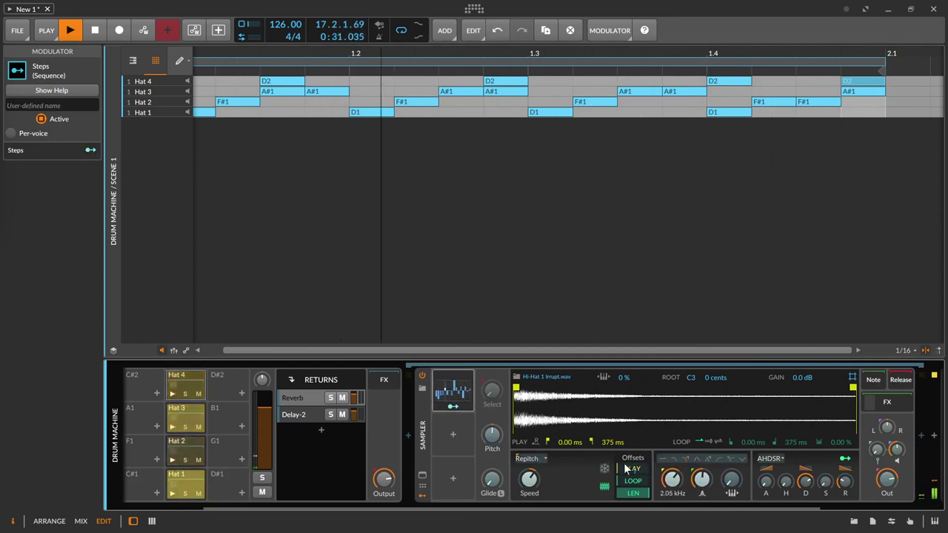
left_click_drag(672, 479, 701, 470)
double_click(701, 482)
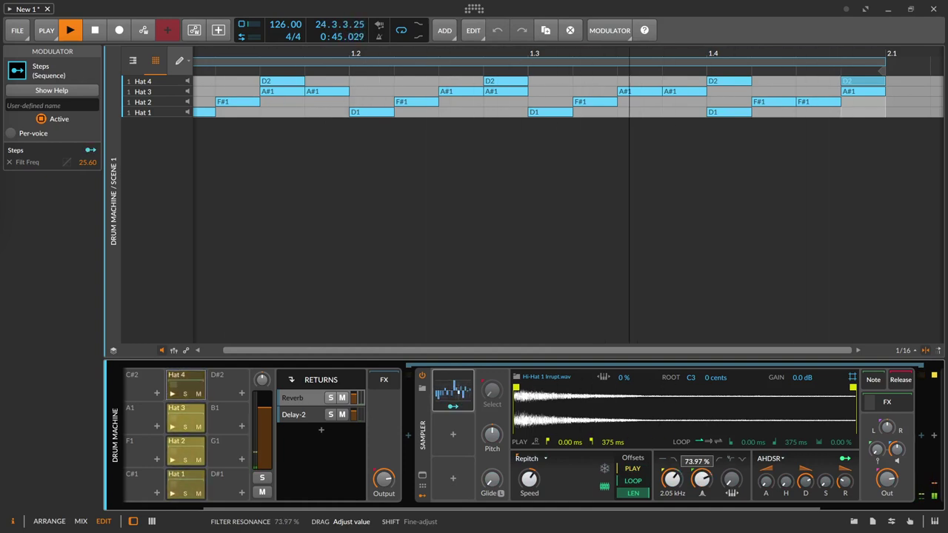
Set the Hat 4 Steps modulator to 15 steps and its timing mode to Free running
left_click(454, 401)
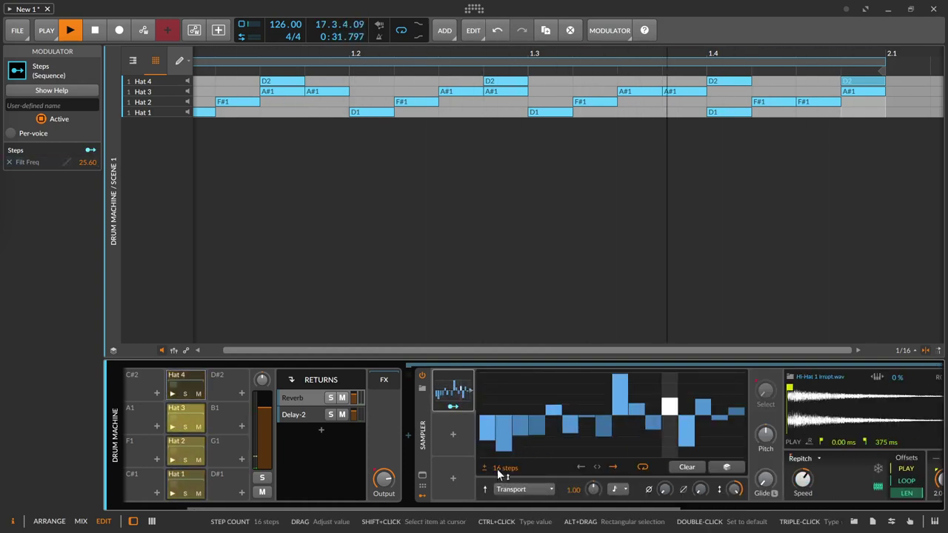
left_click_drag(496, 468, 496, 475)
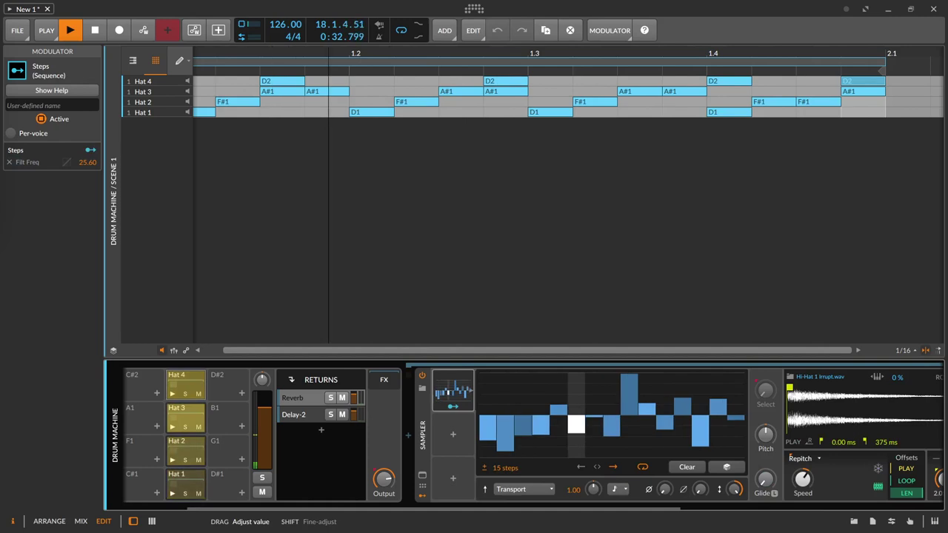
left_click(511, 491)
left_click(528, 437)
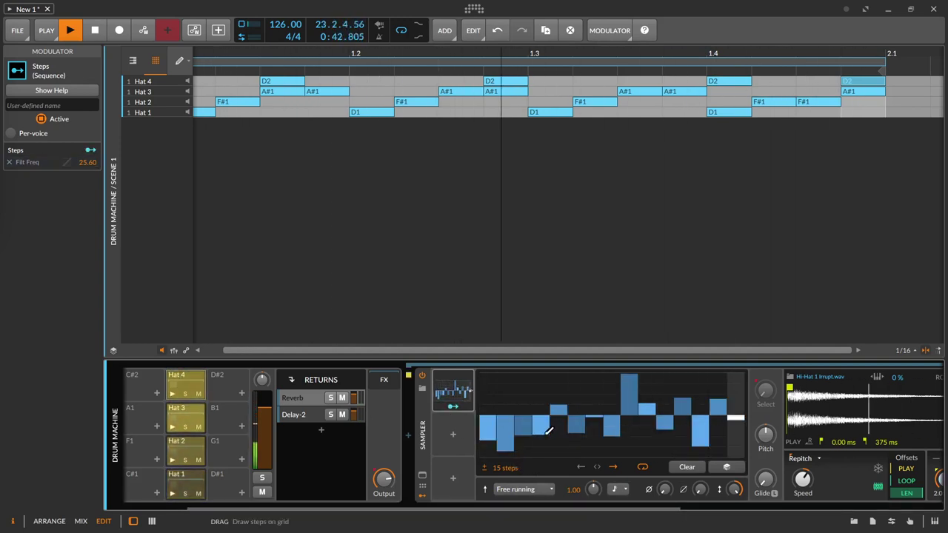
Lower the ninth, tallest step in the Hat 4 Steps pattern, stop playback and collapse the modulator
left_click(627, 384)
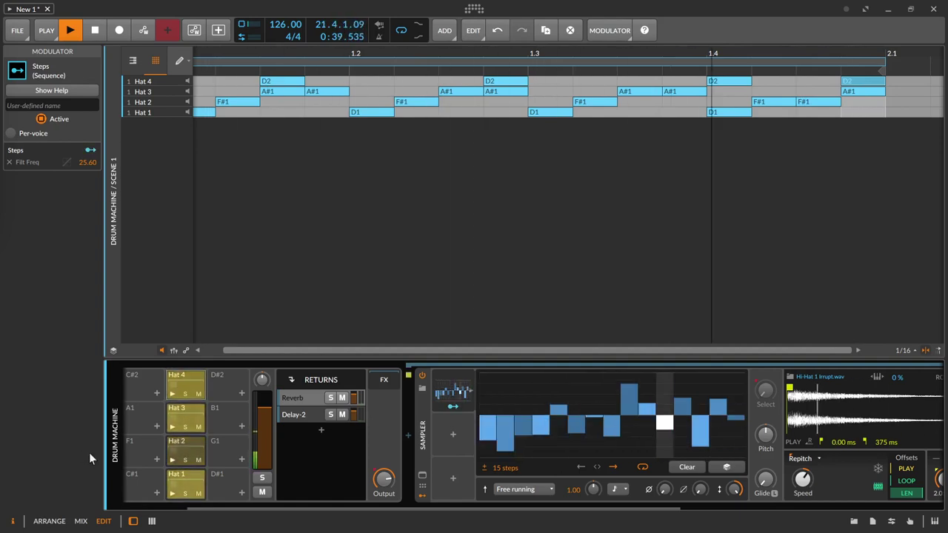
left_click(454, 395)
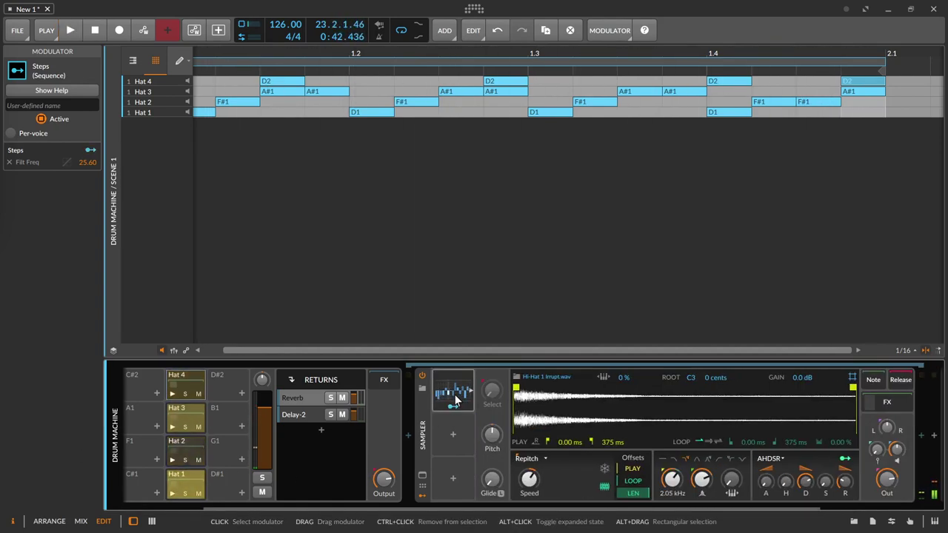
left_click_drag(425, 510, 339, 511)
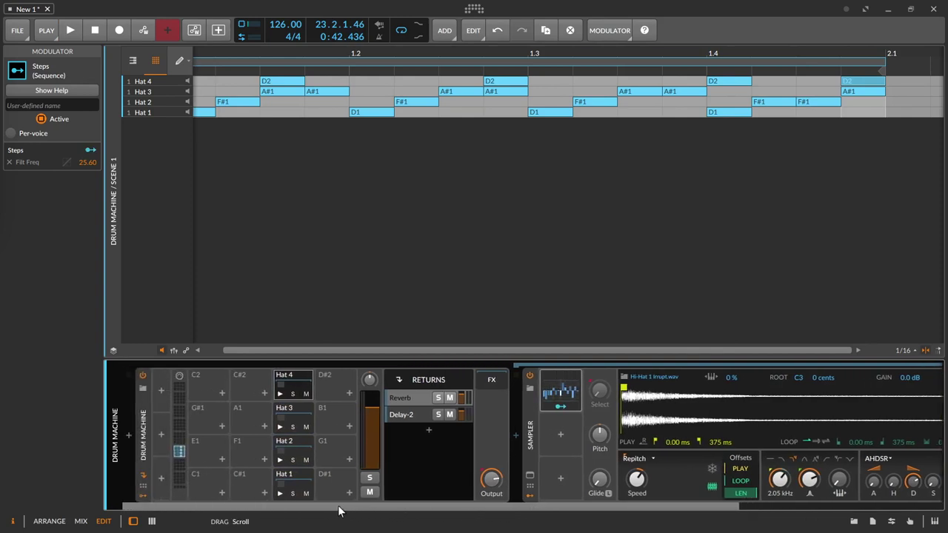